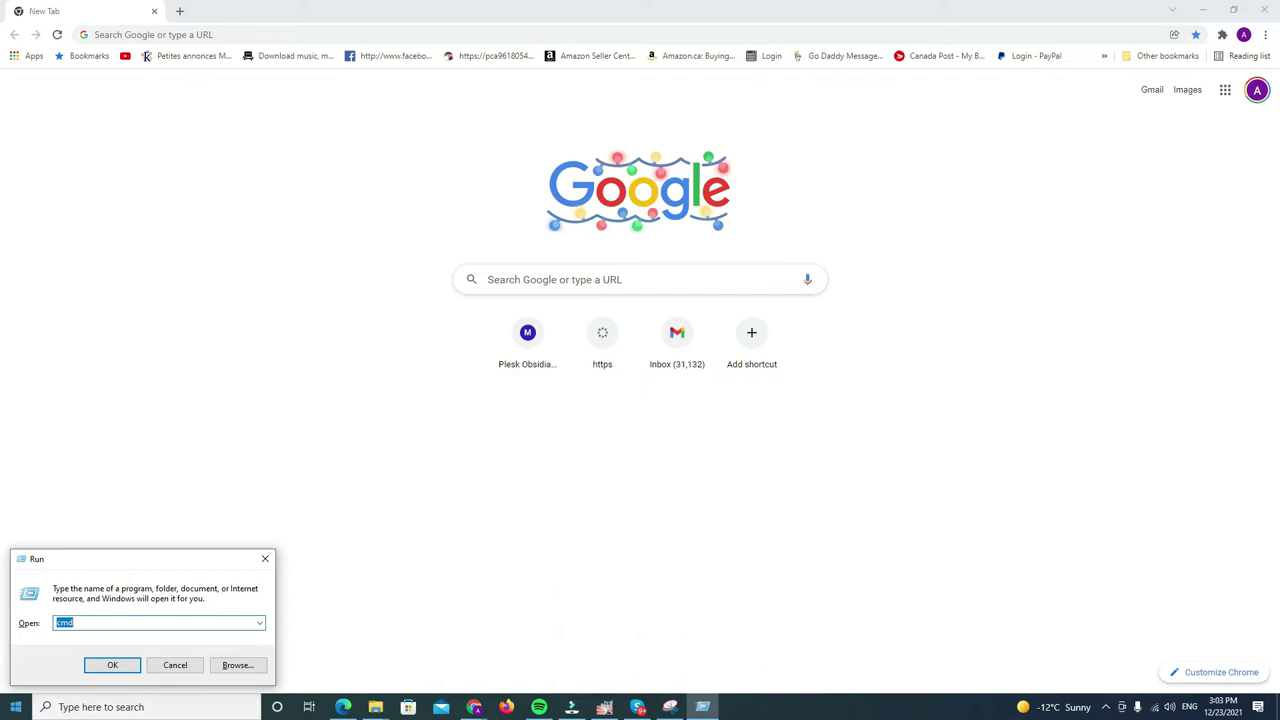
Run ipconfig in Command Prompt to list the PC's network configuration
left_click(113, 667)
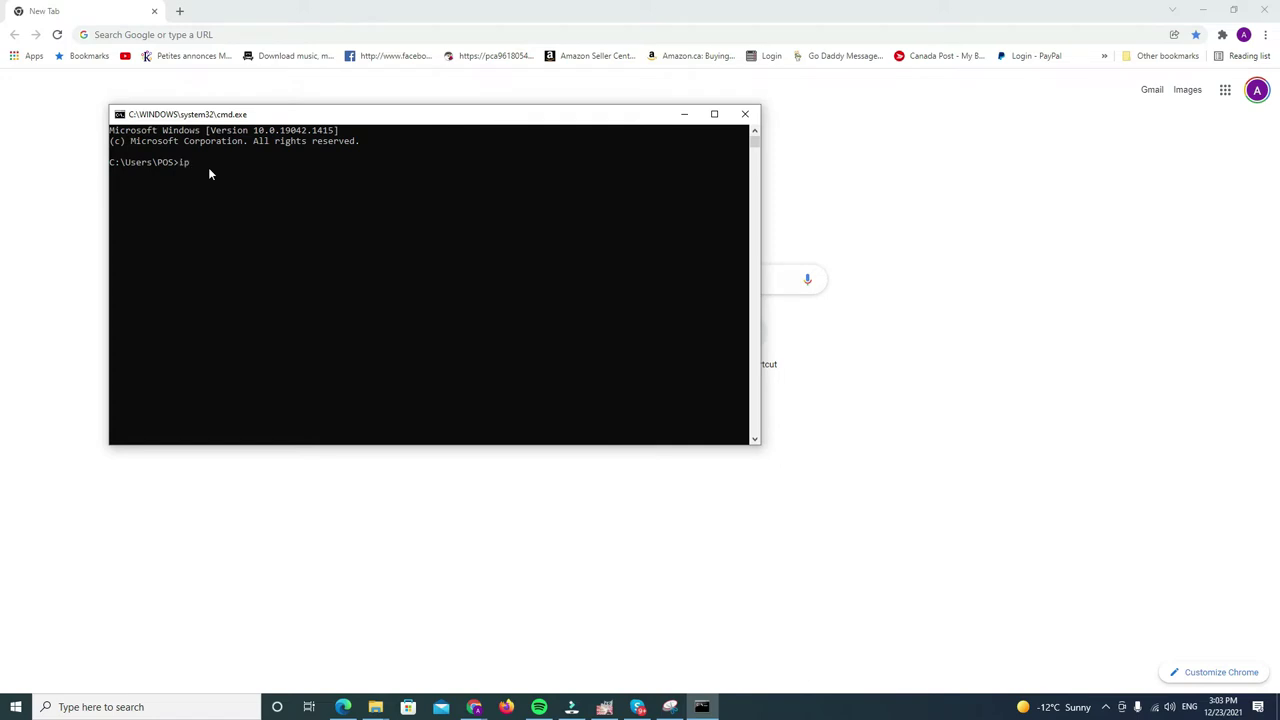
type("ipconfig")
key("Return")
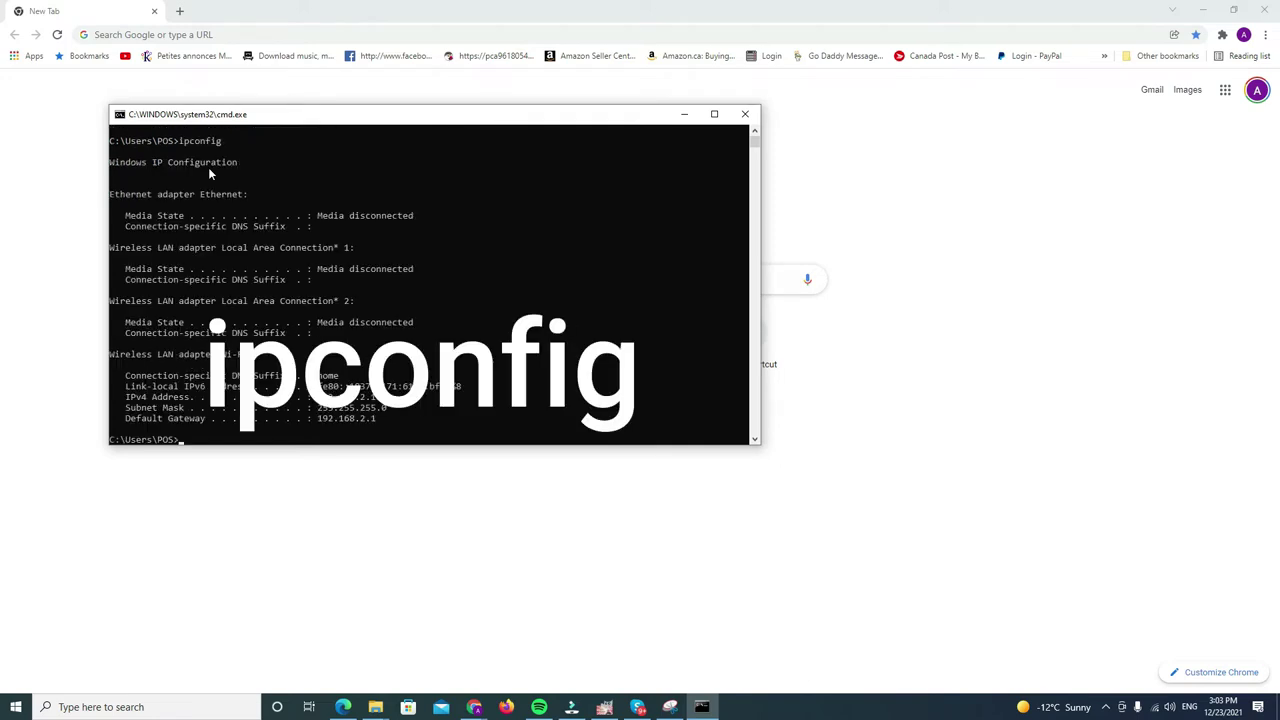
Select the Wi-Fi Default Gateway address 192.168.2.1 in the ipconfig output
scroll(408, 318, "up", 2, "ctrl")
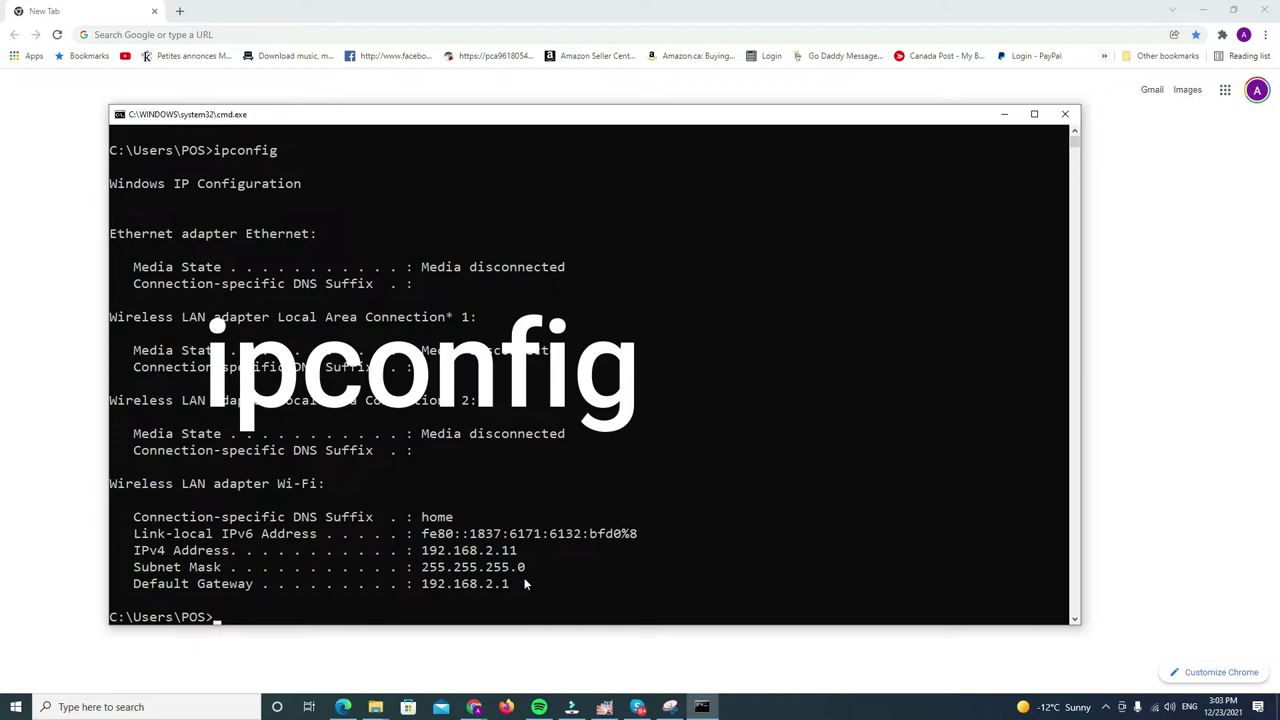
left_click_drag(518, 584, 421, 584)
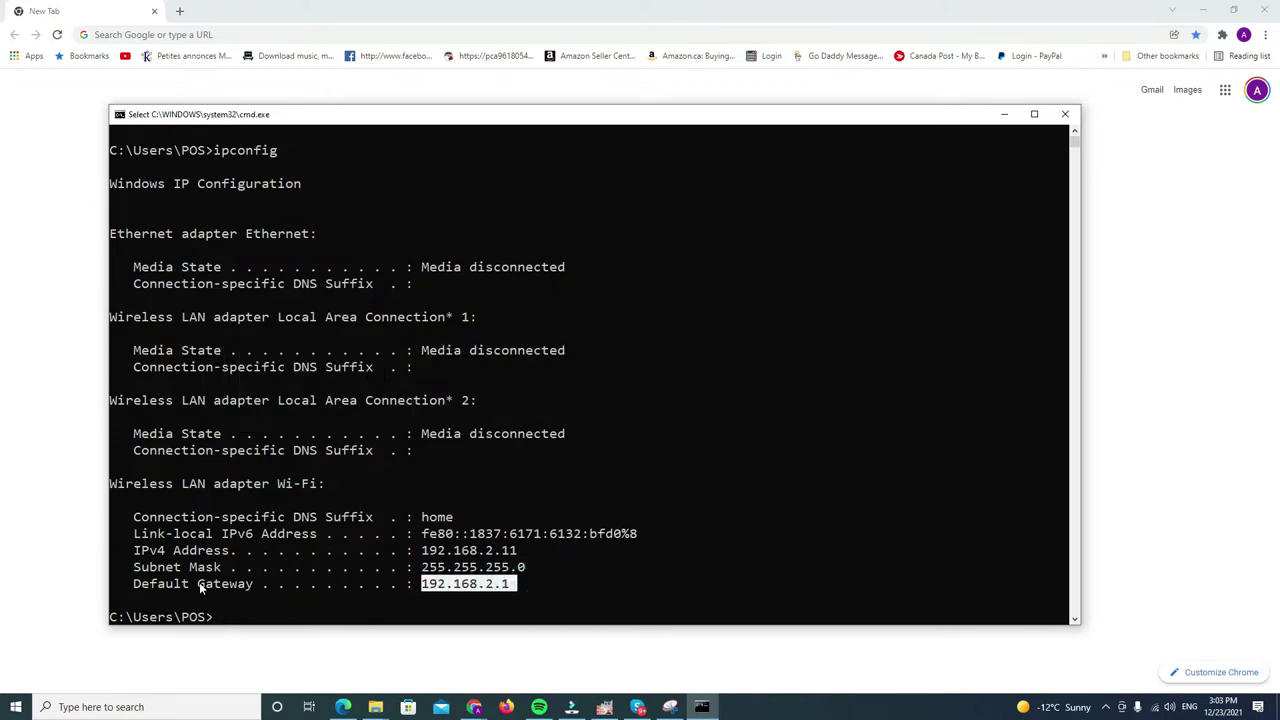
left_click_drag(136, 583, 258, 593)
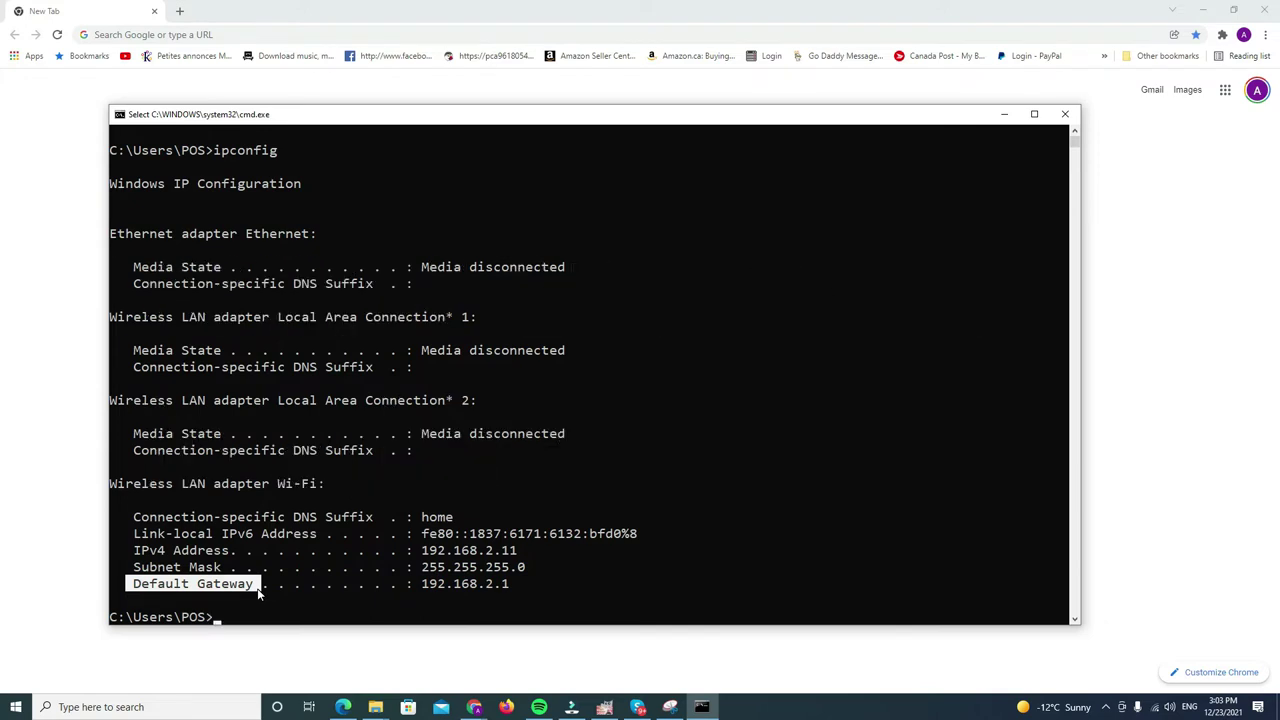
left_click_drag(516, 584, 420, 586)
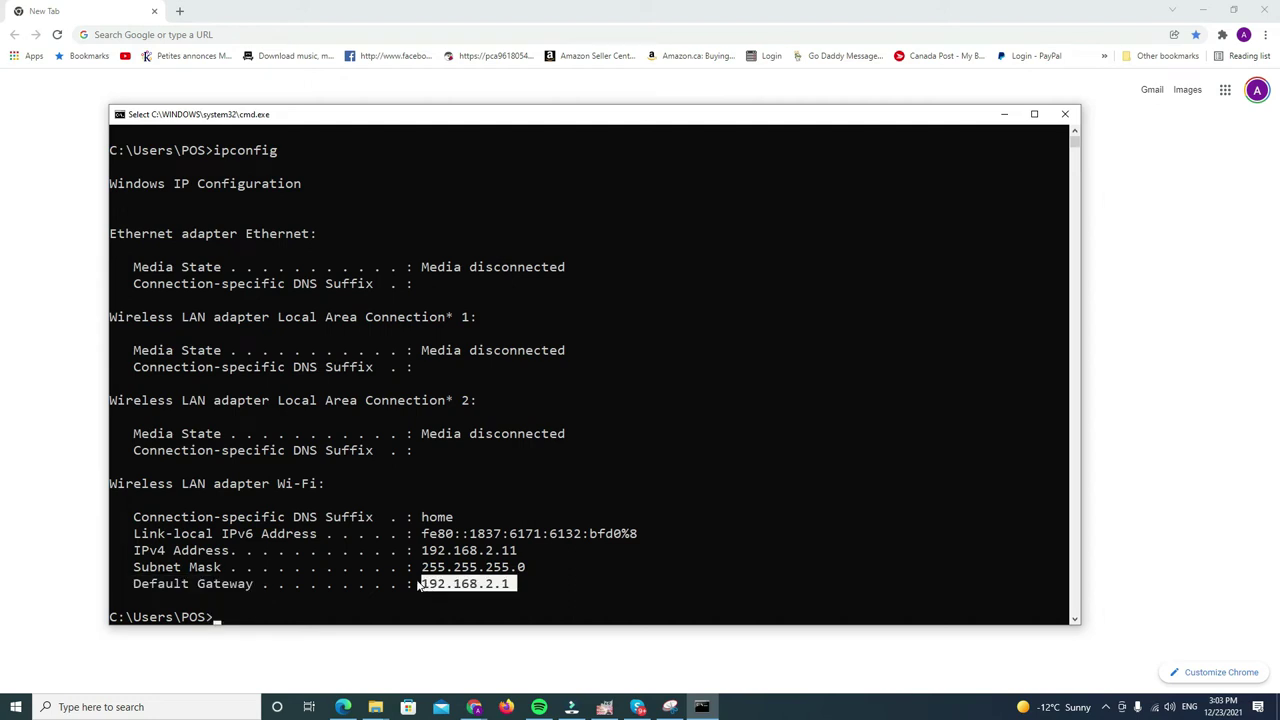
Copy 192.168.2.1 and load it in the browser to reach the Bell Home Hub 3000 dashboard
key("ctrl+c")
left_click(272, 33)
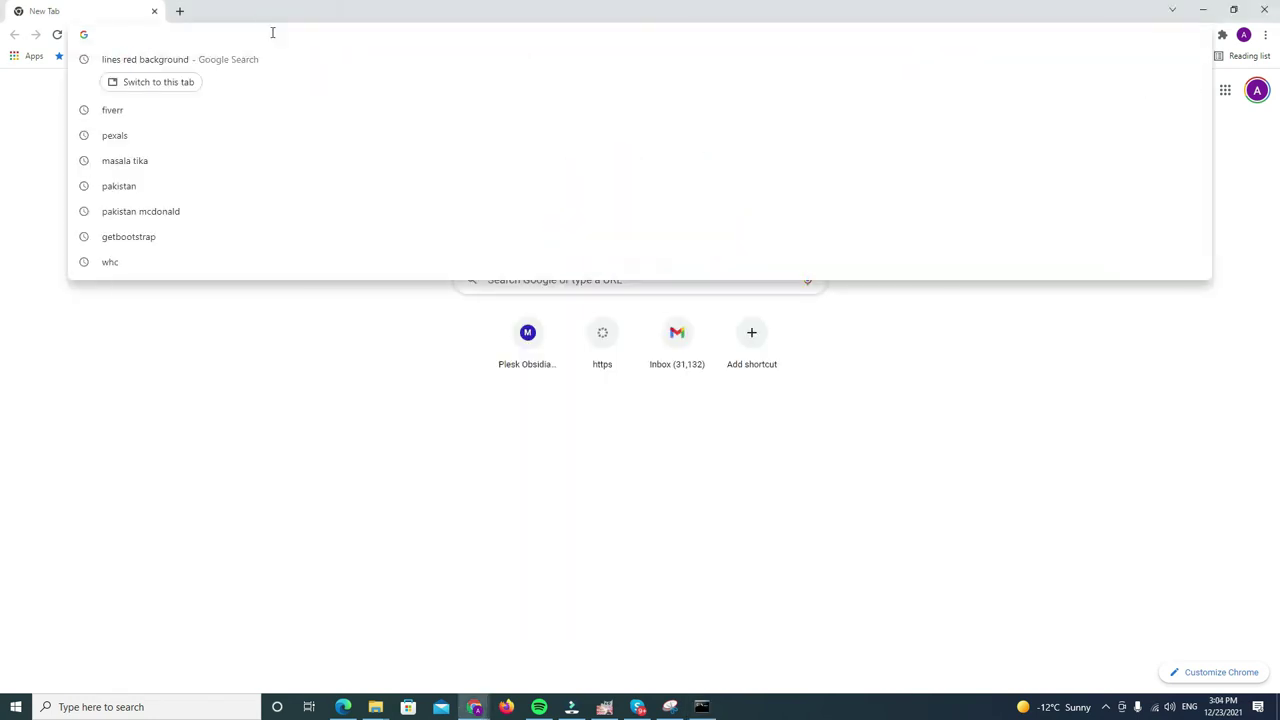
key("ctrl+v")
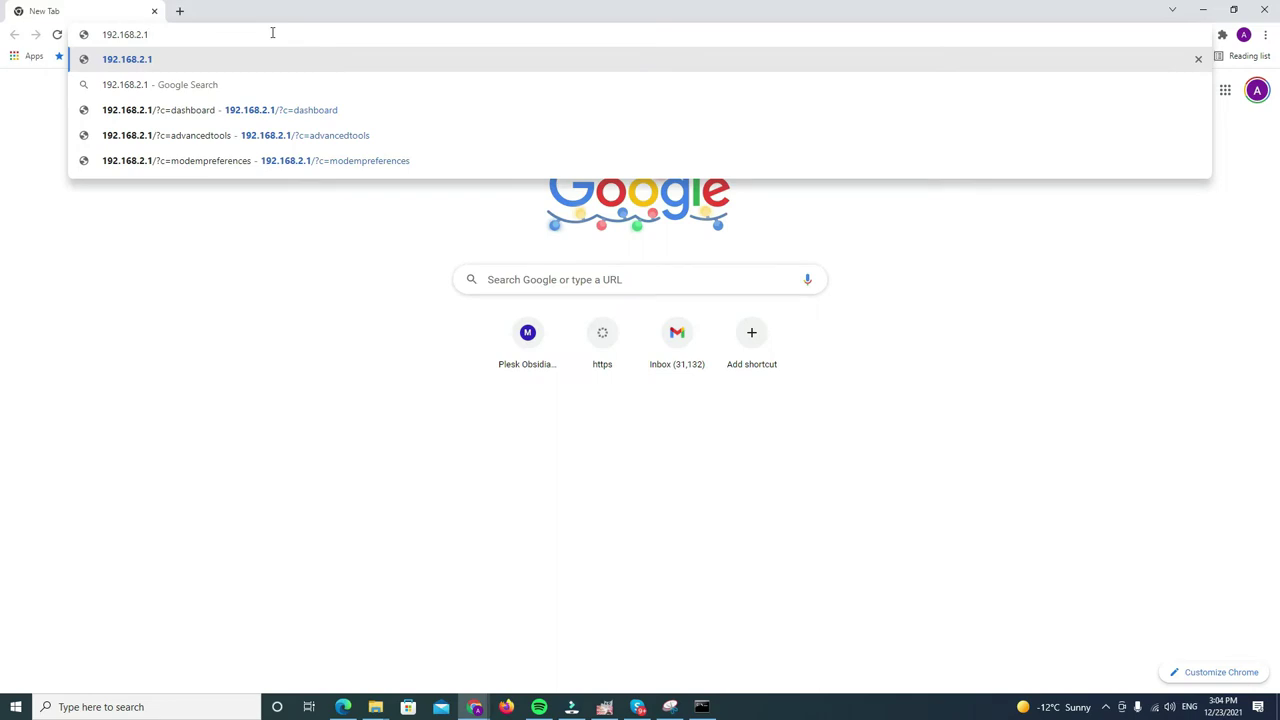
key("Return")
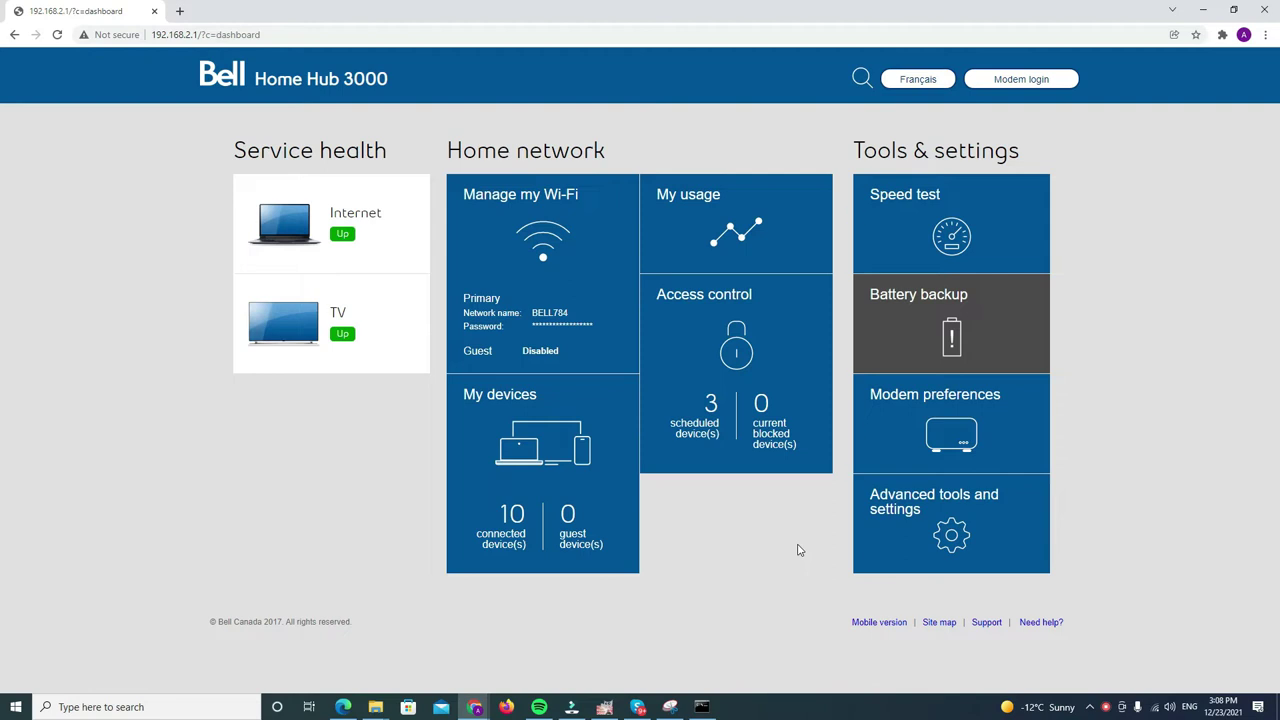
Log in as admin under My devices and open the ESP drive's settings in the USB list
left_click(522, 445)
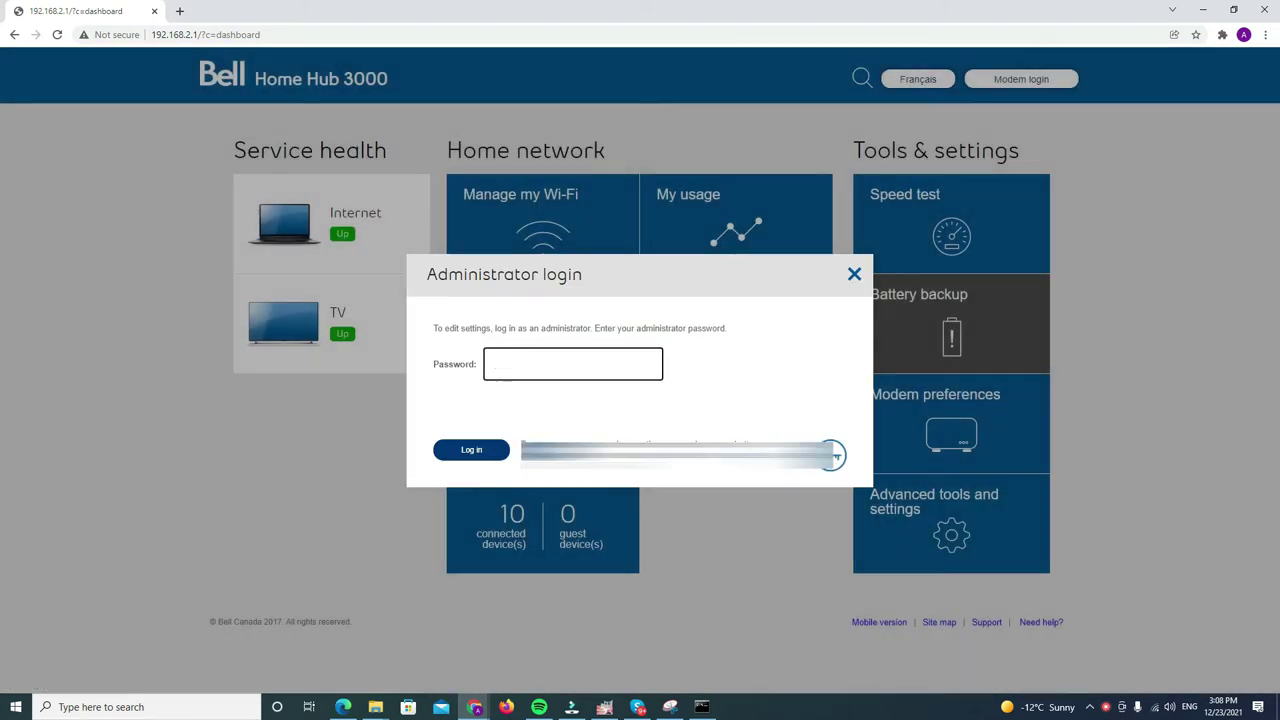
left_click(492, 453)
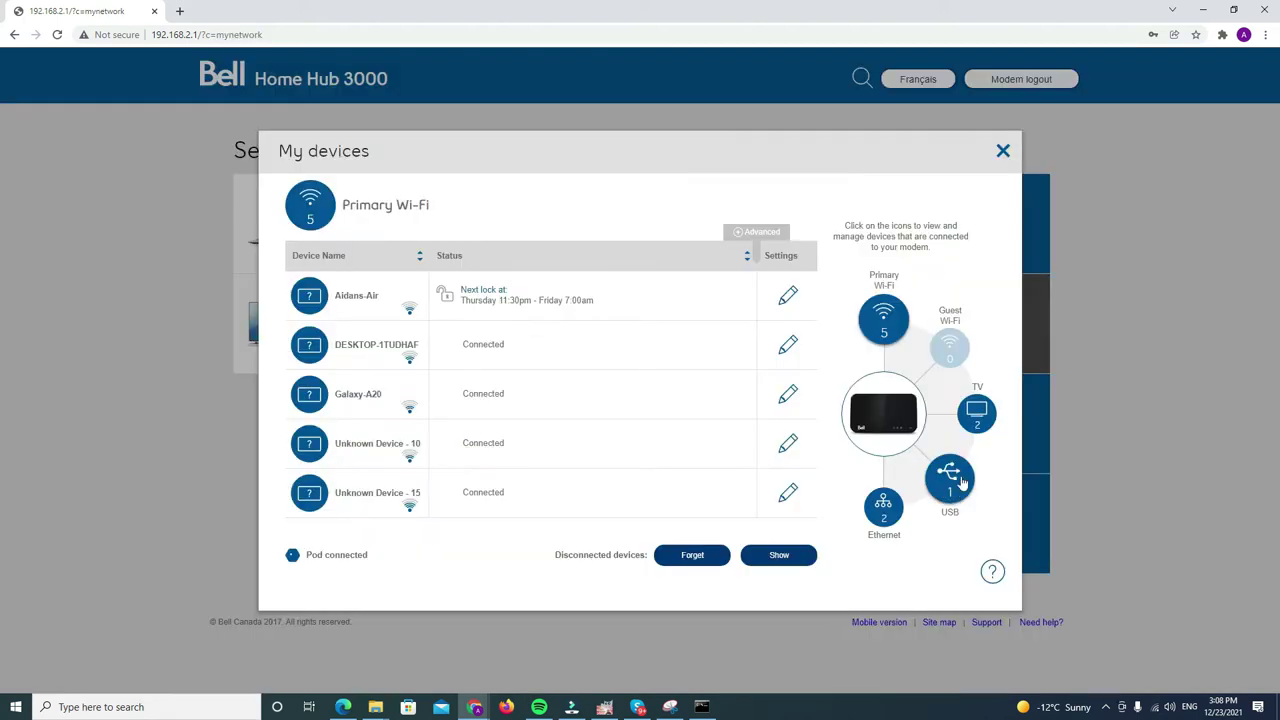
left_click(952, 482)
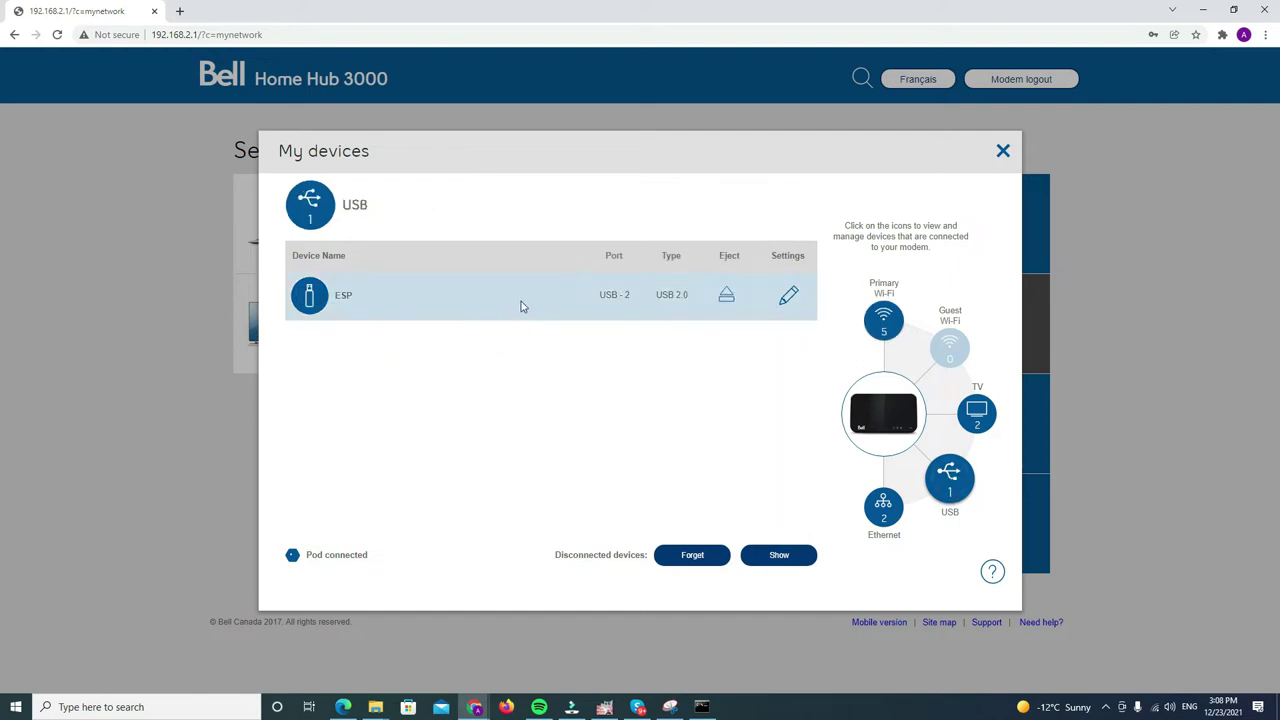
left_click(789, 296)
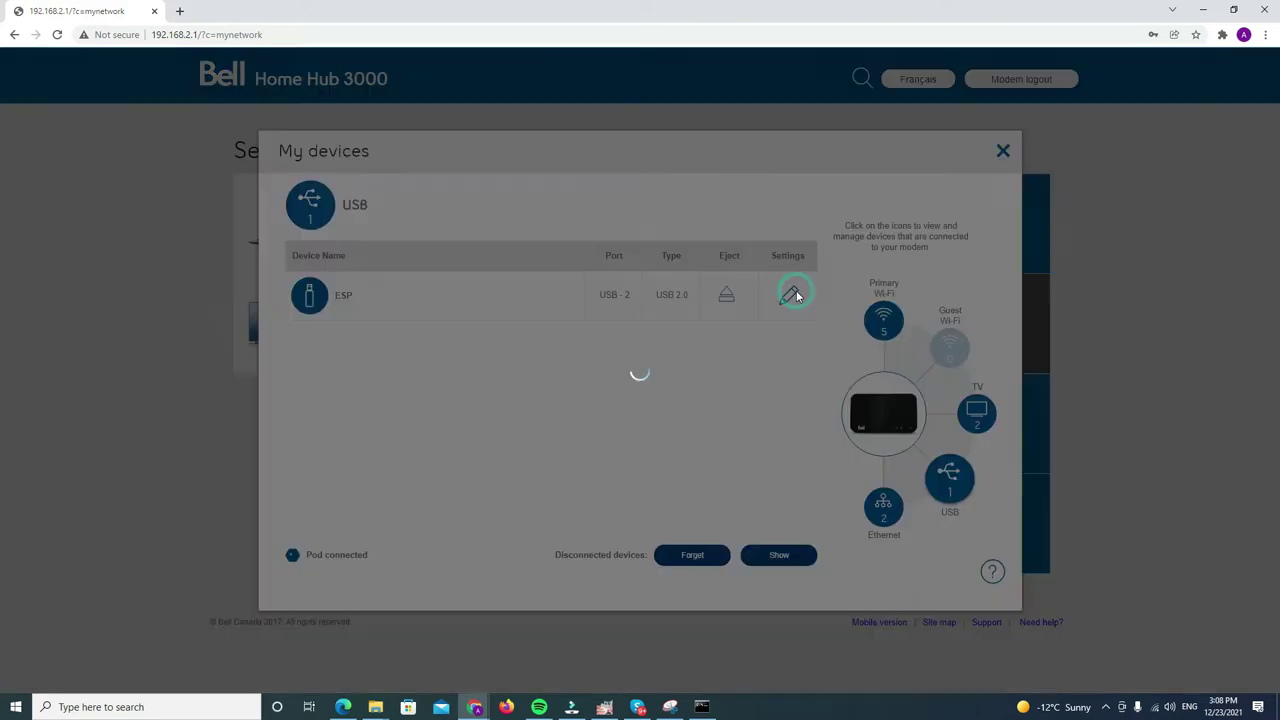
Set the alias to 'USB external hard drive' with the USB stick icon, save, and close the device panels
left_click(384, 252)
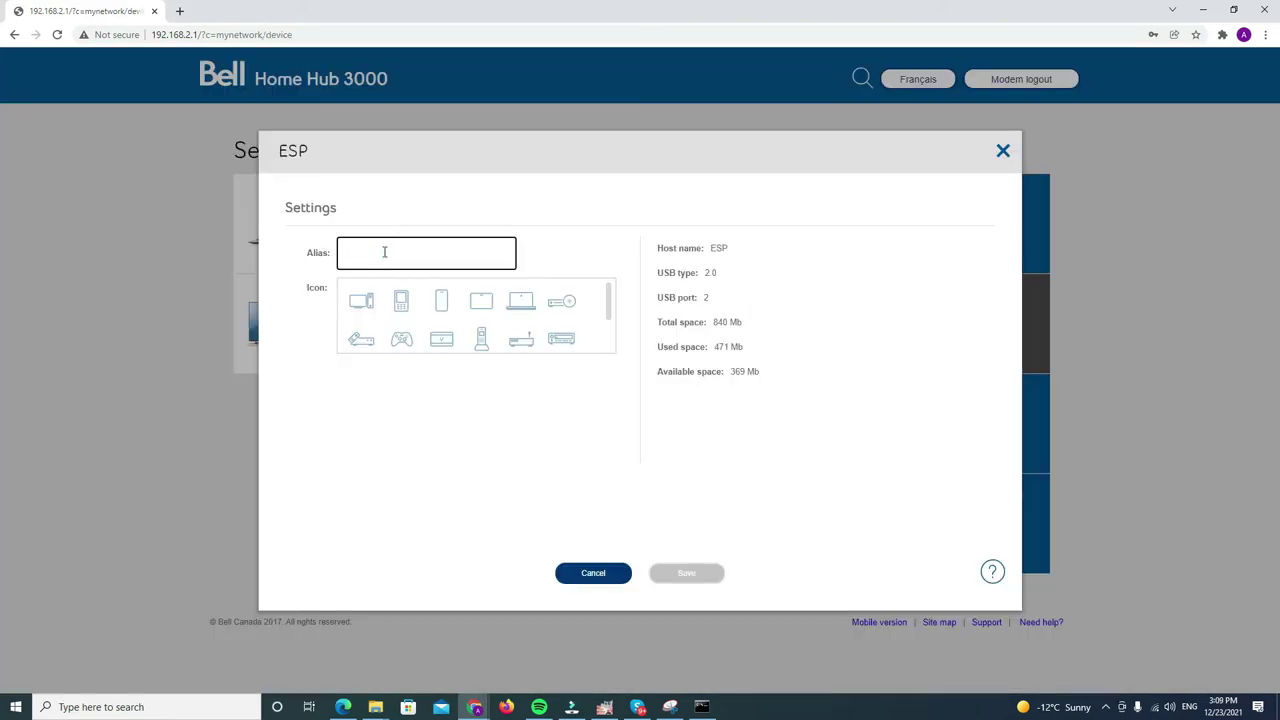
type("SUB")
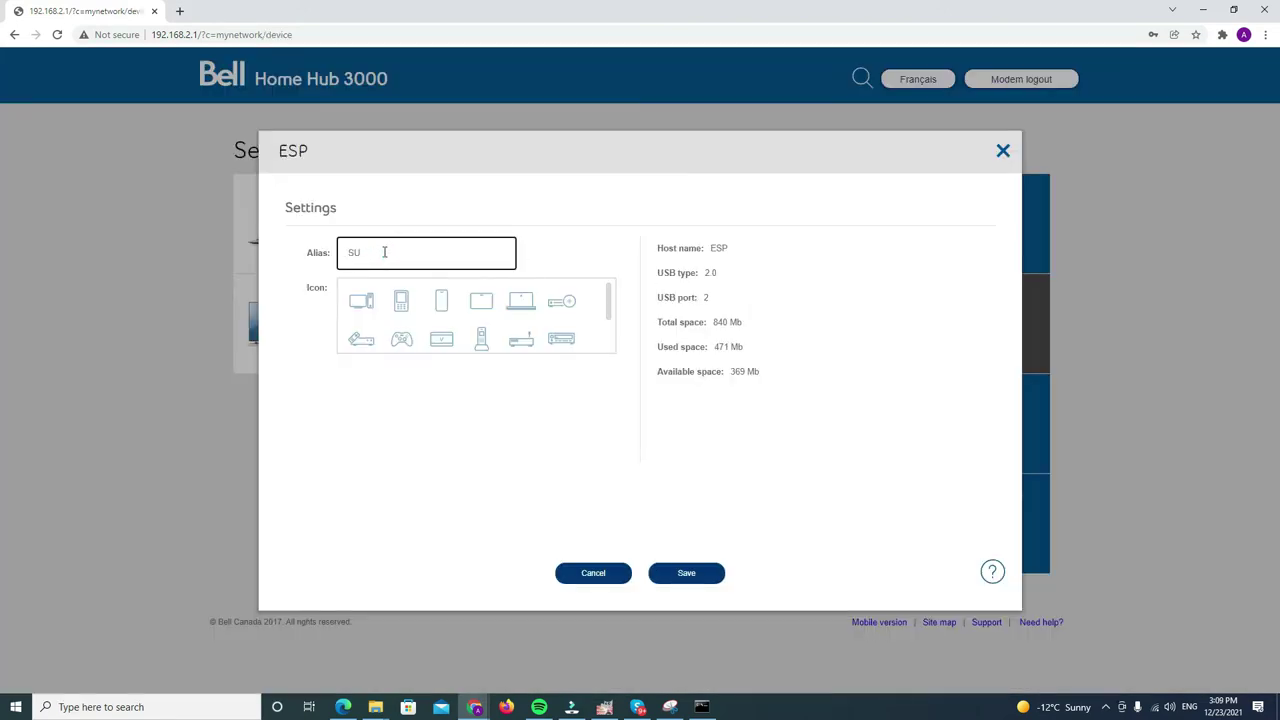
key("BackSpace")
key("BackSpace")
type("USB external hard drive")
scroll(486, 329, "down", 1)
left_click(401, 332)
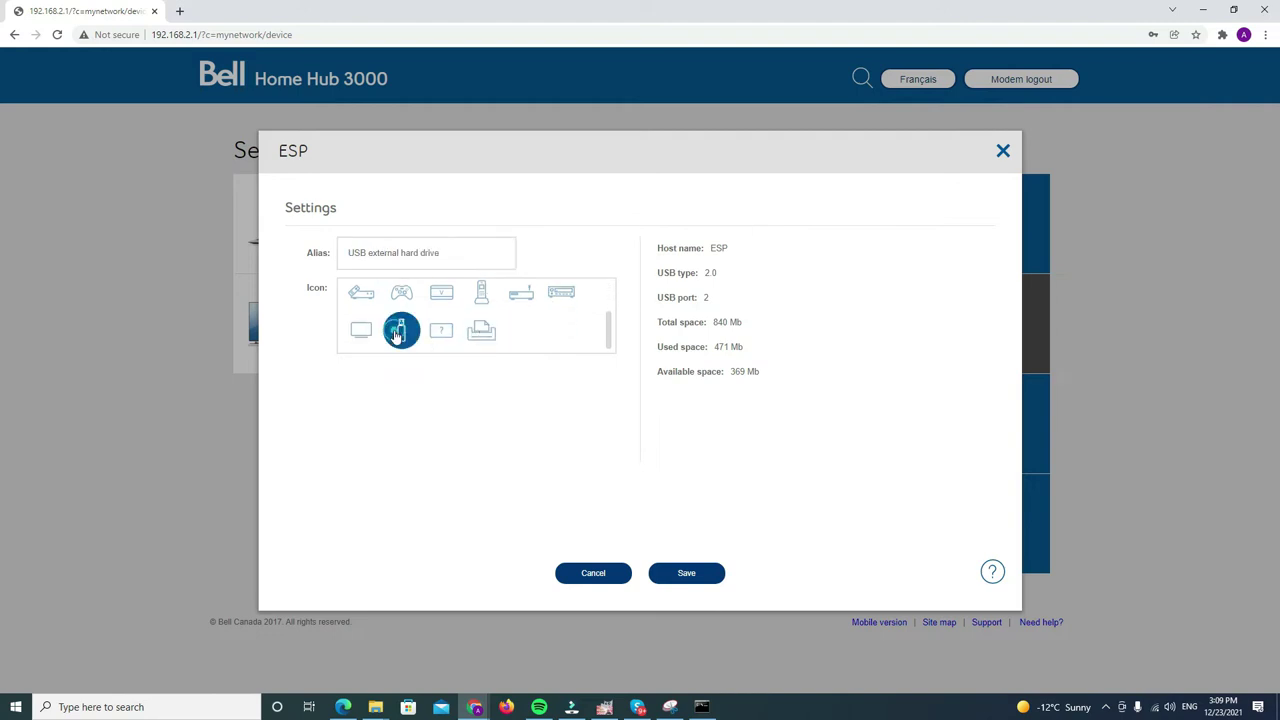
left_click(700, 574)
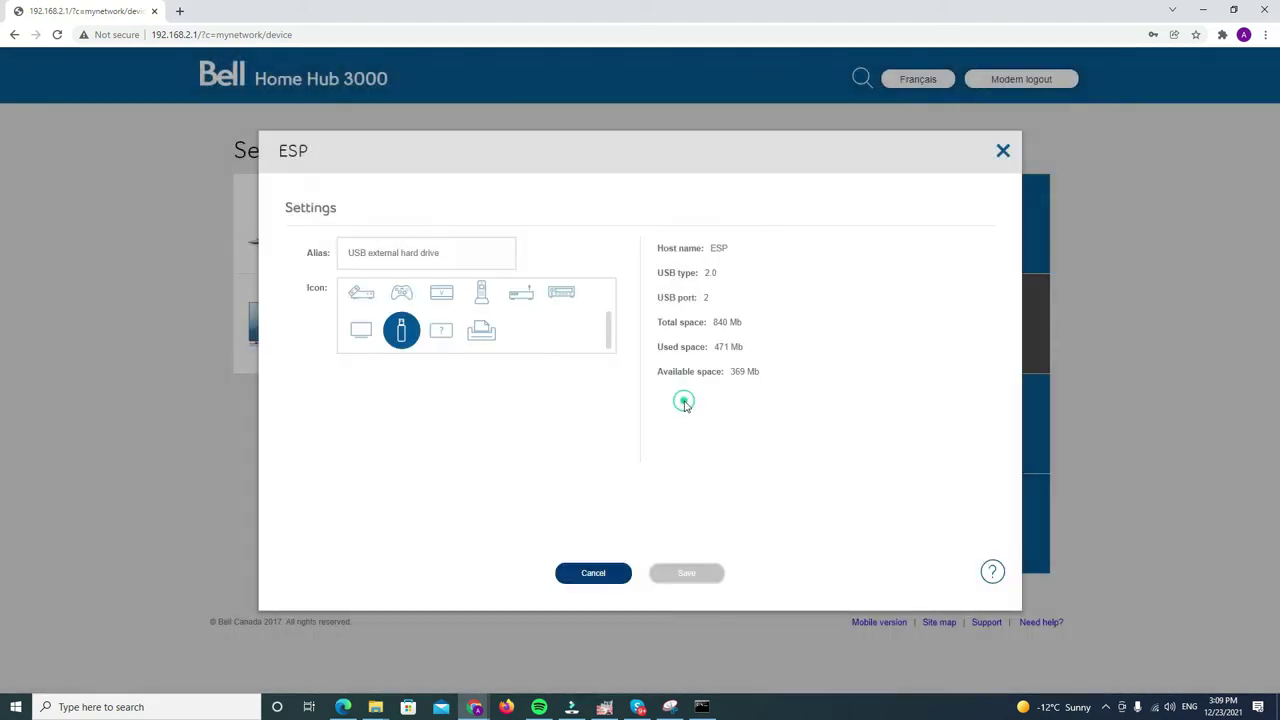
left_click(677, 401)
left_click(1003, 151)
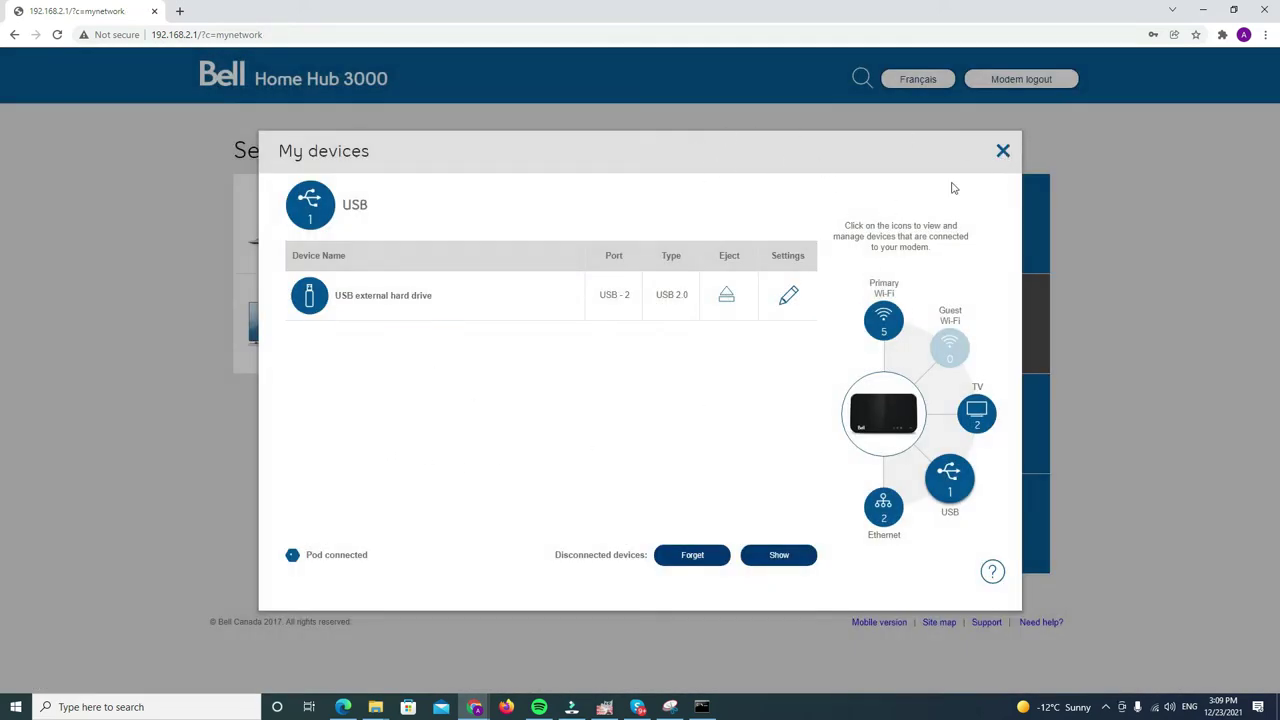
left_click(1003, 152)
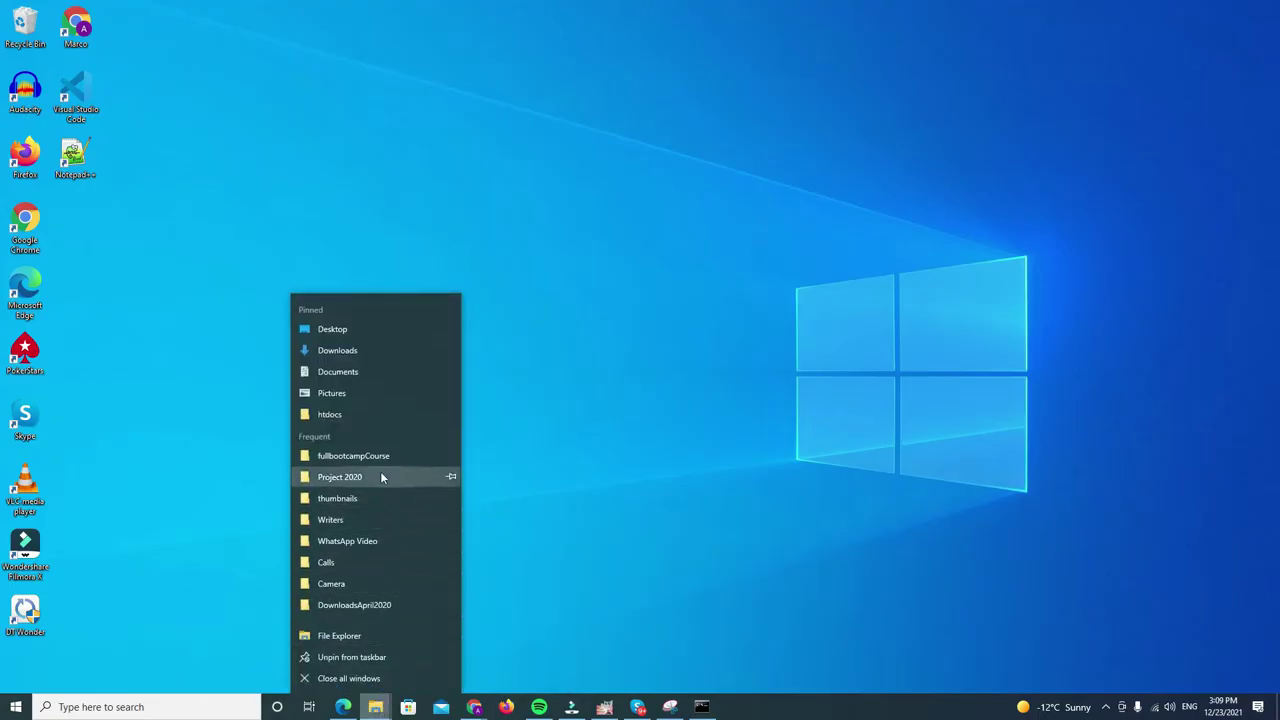
Open a maximized File Explorer window and begin a network path with \ in the address bar
left_click(378, 636)
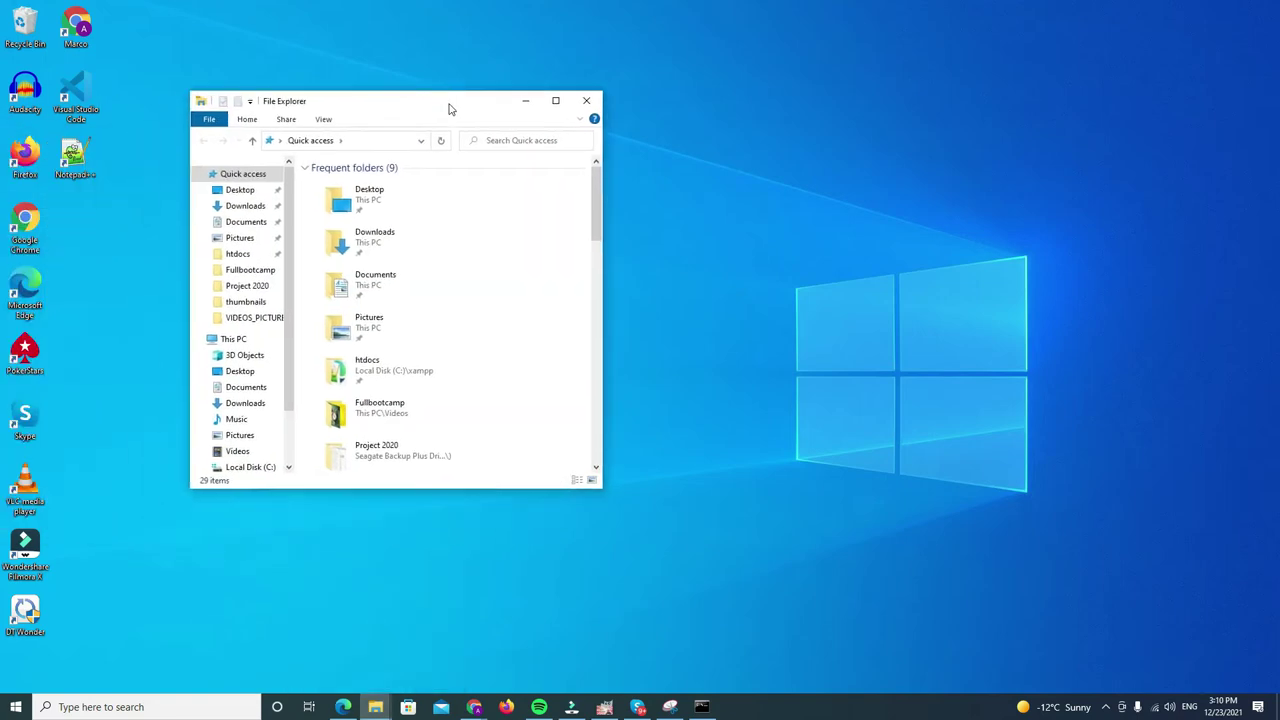
left_click(556, 101)
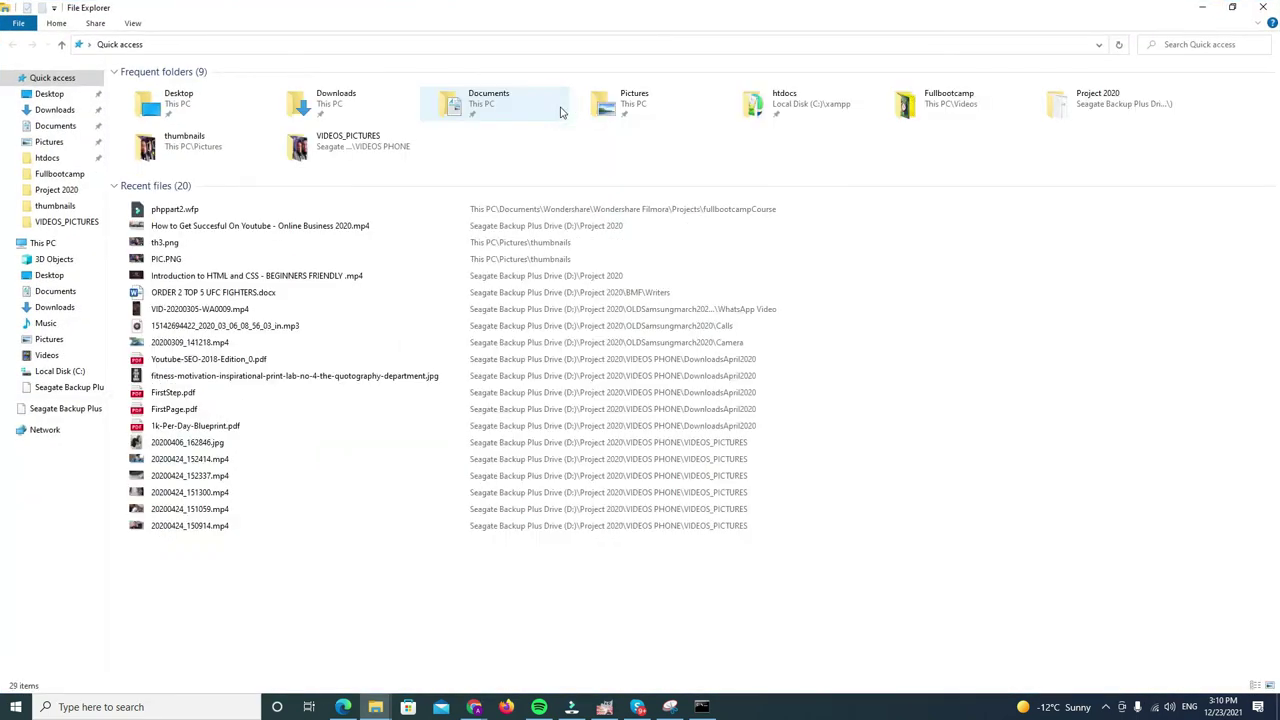
left_click(175, 44)
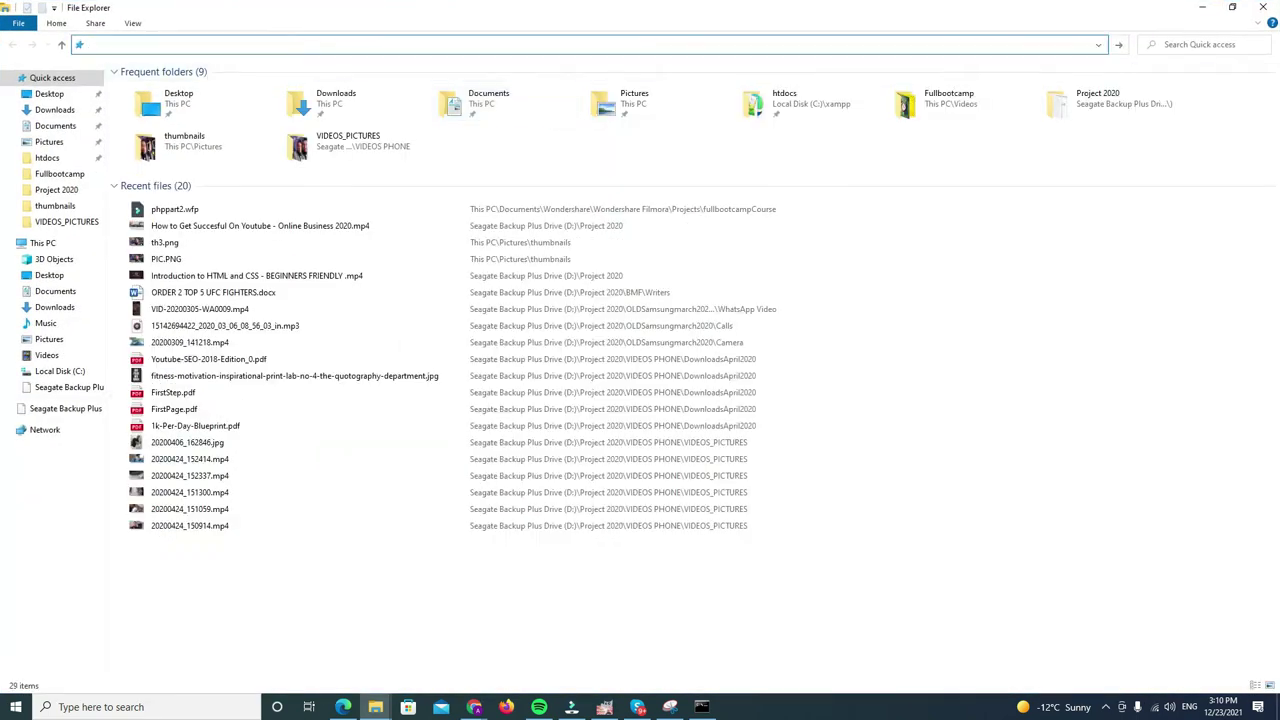
type("\\")
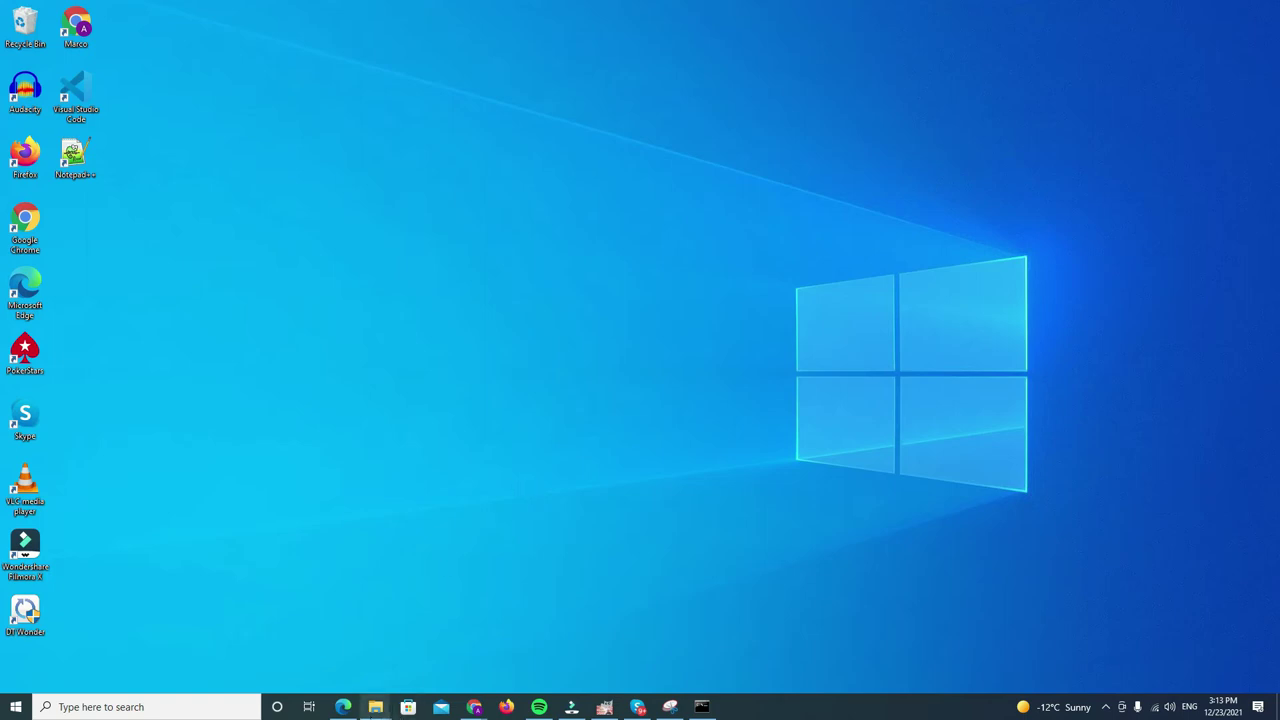
Open a new File Explorer window and go to the Network page
right_click(375, 707)
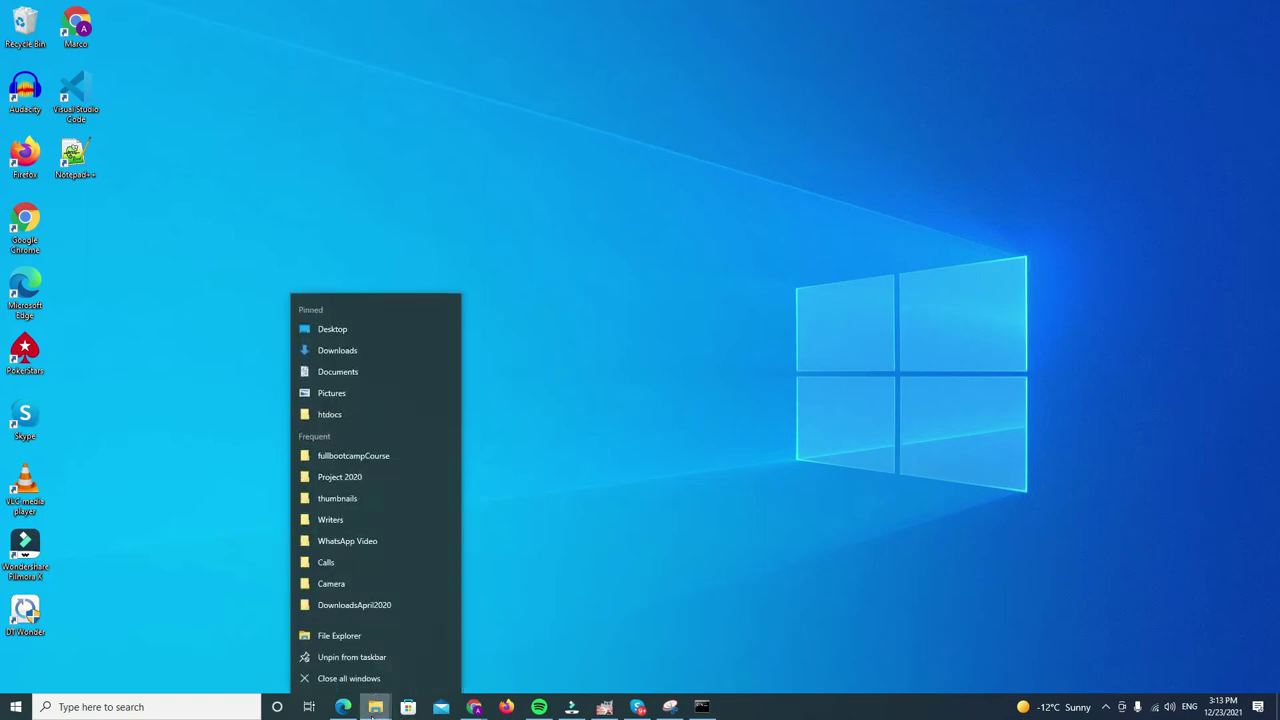
left_click(366, 637)
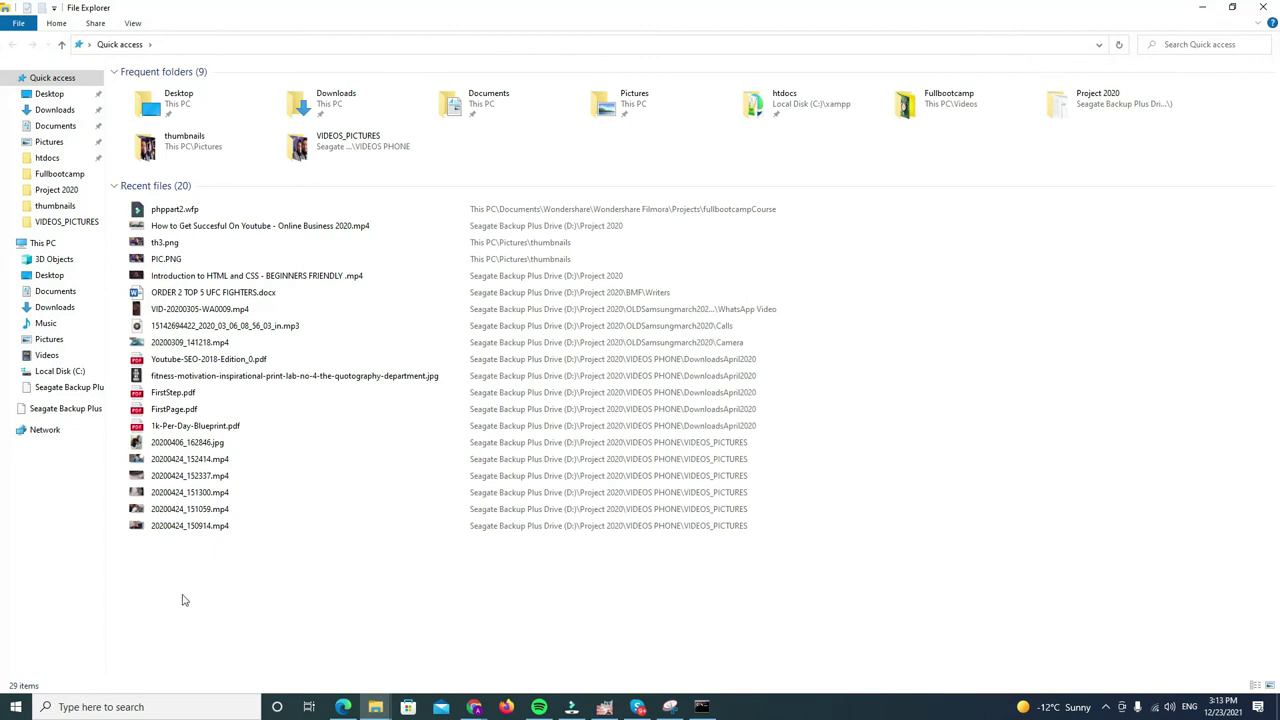
left_click(37, 431)
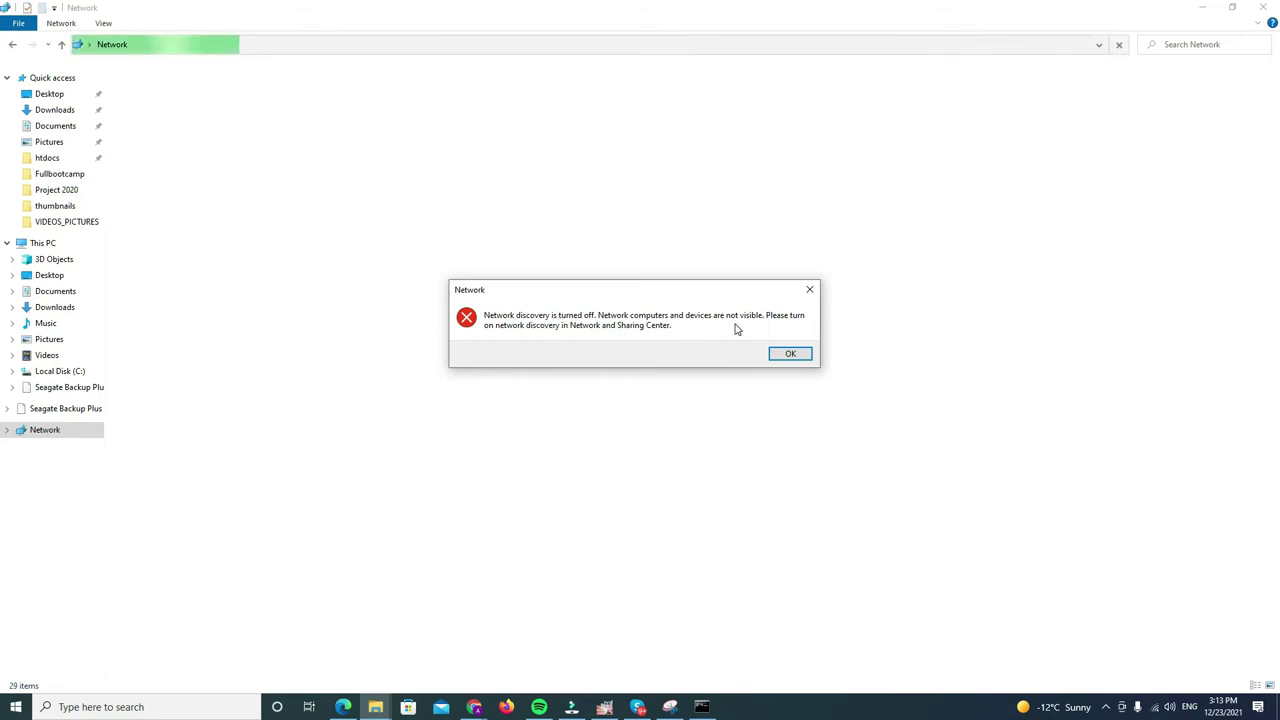
Dismiss the discovery error and enable network discovery and file sharing for all public networks
left_click(790, 354)
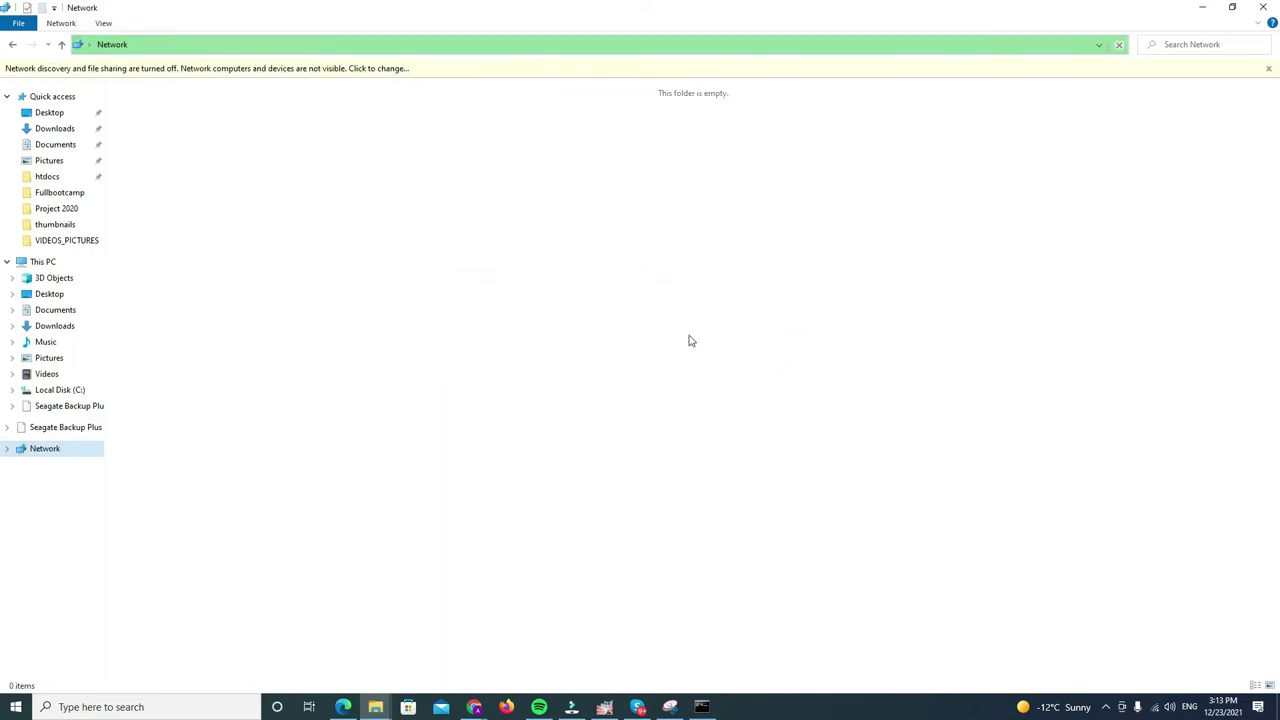
left_click(379, 70)
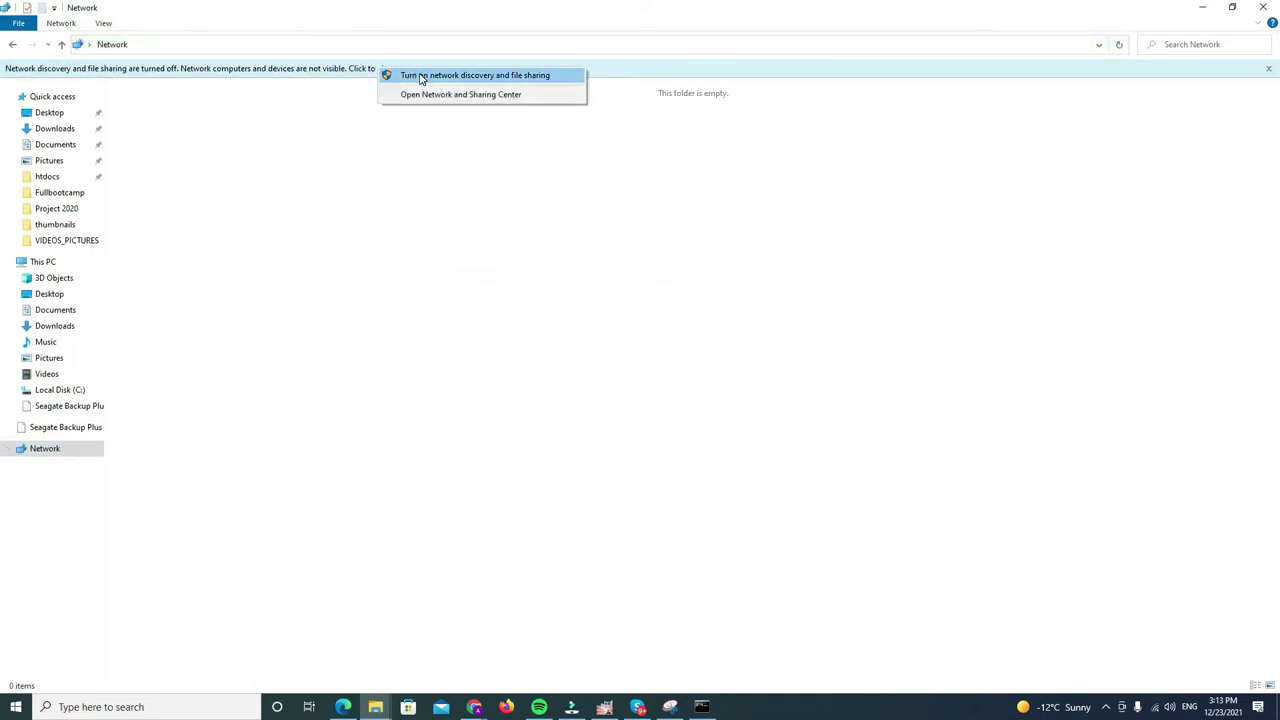
left_click(421, 78)
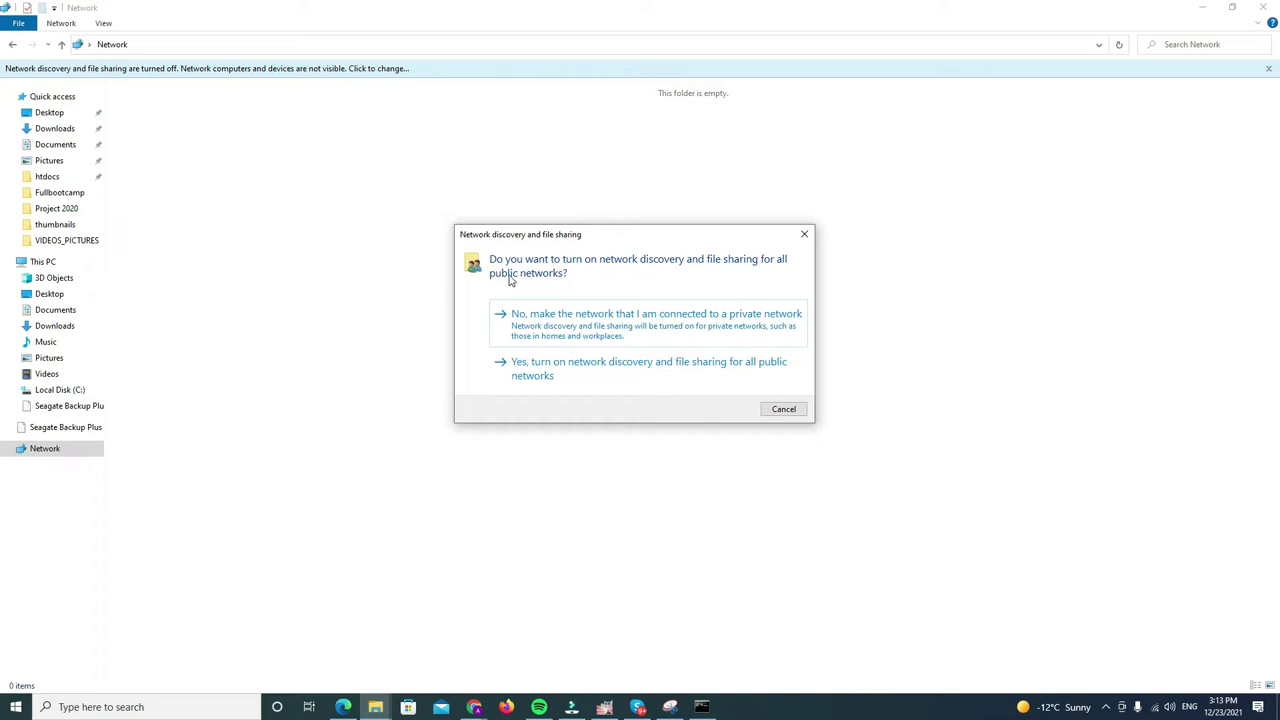
left_click(513, 372)
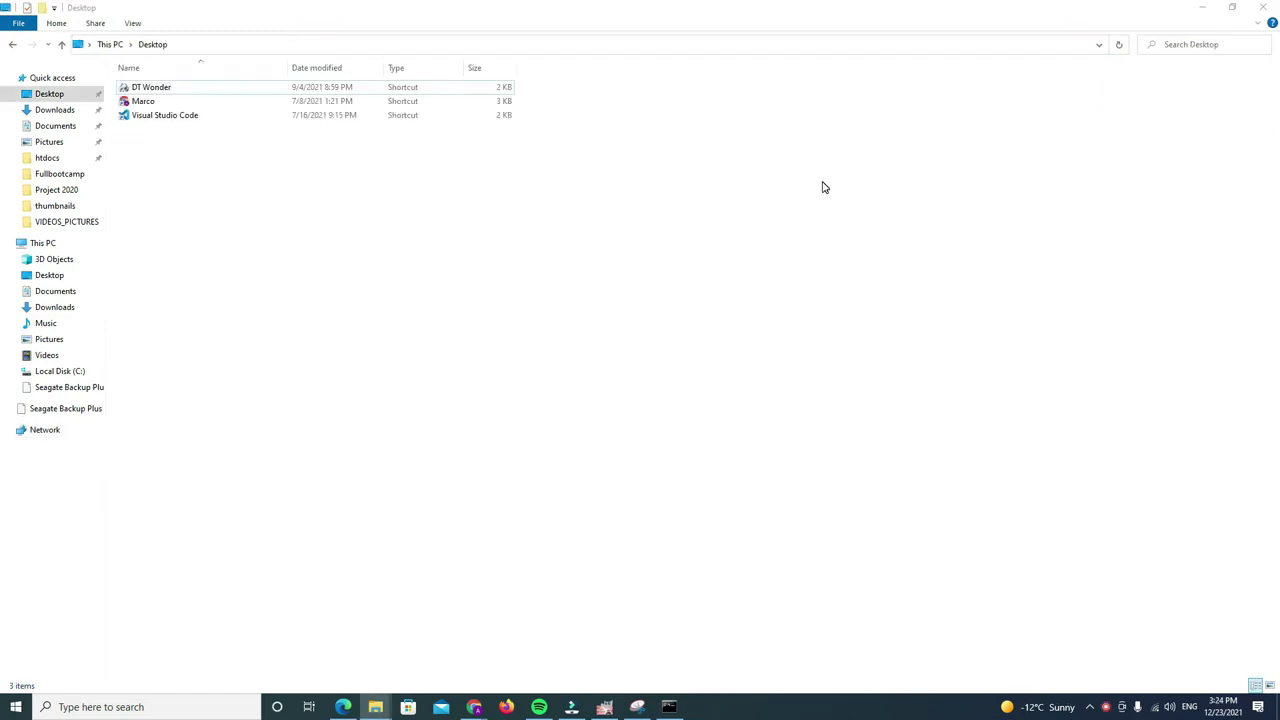
Enter \\mynetwork in the Explorer address bar, which fails with 'Windows cannot access', then start a Windows search
left_click(196, 45)
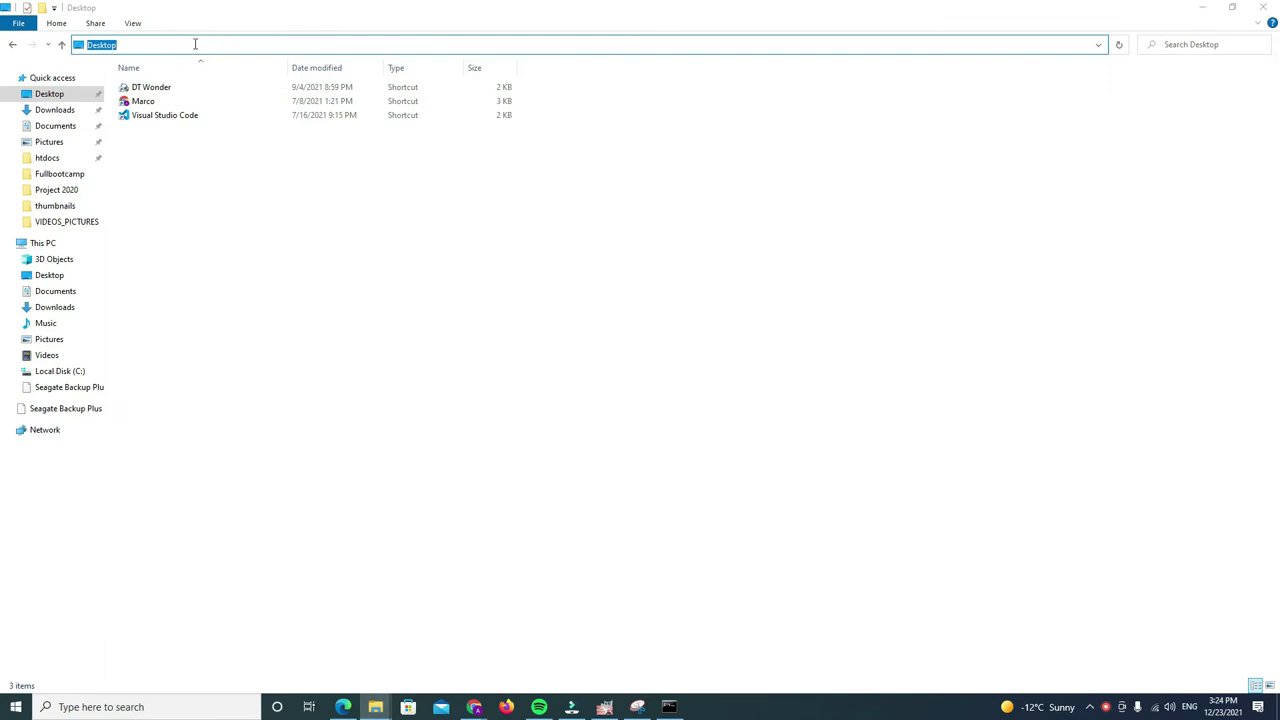
type("\\\\mynetwork")
key("Return")
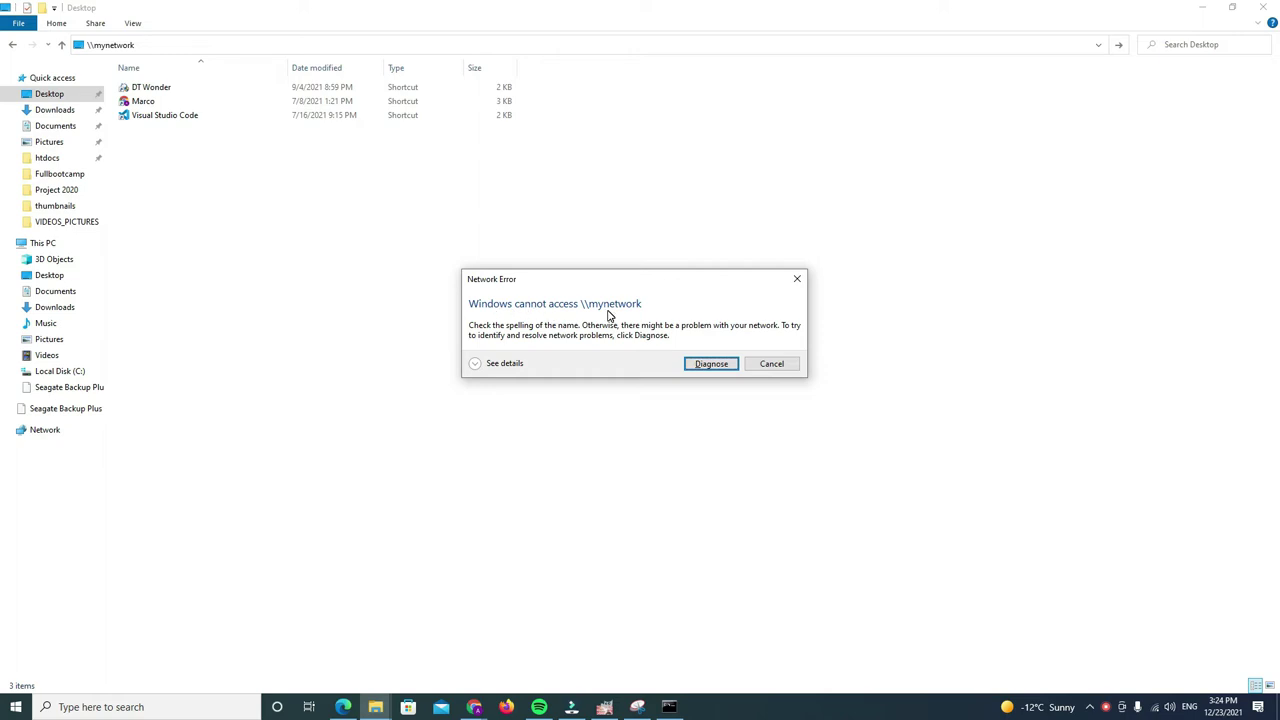
left_click(160, 708)
Open Control Panel's Network and Sharing Center advanced sharing settings via 'contr' search
type("contr")
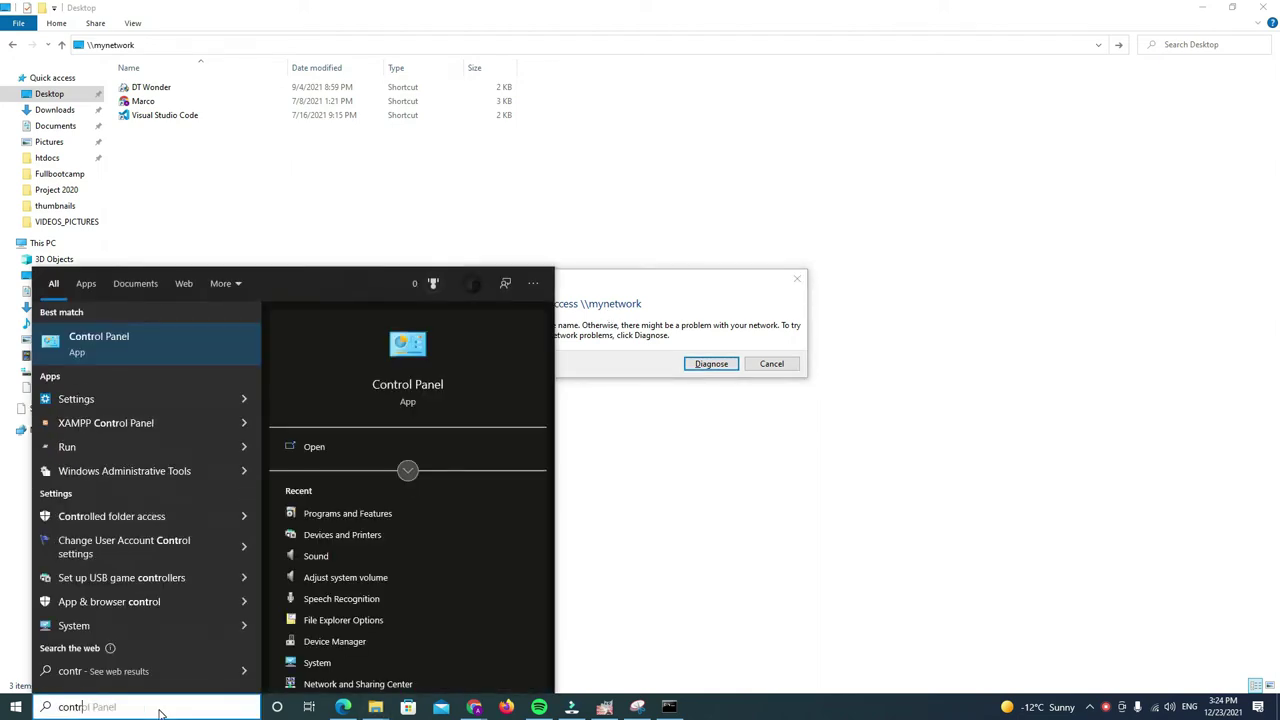
key("Return")
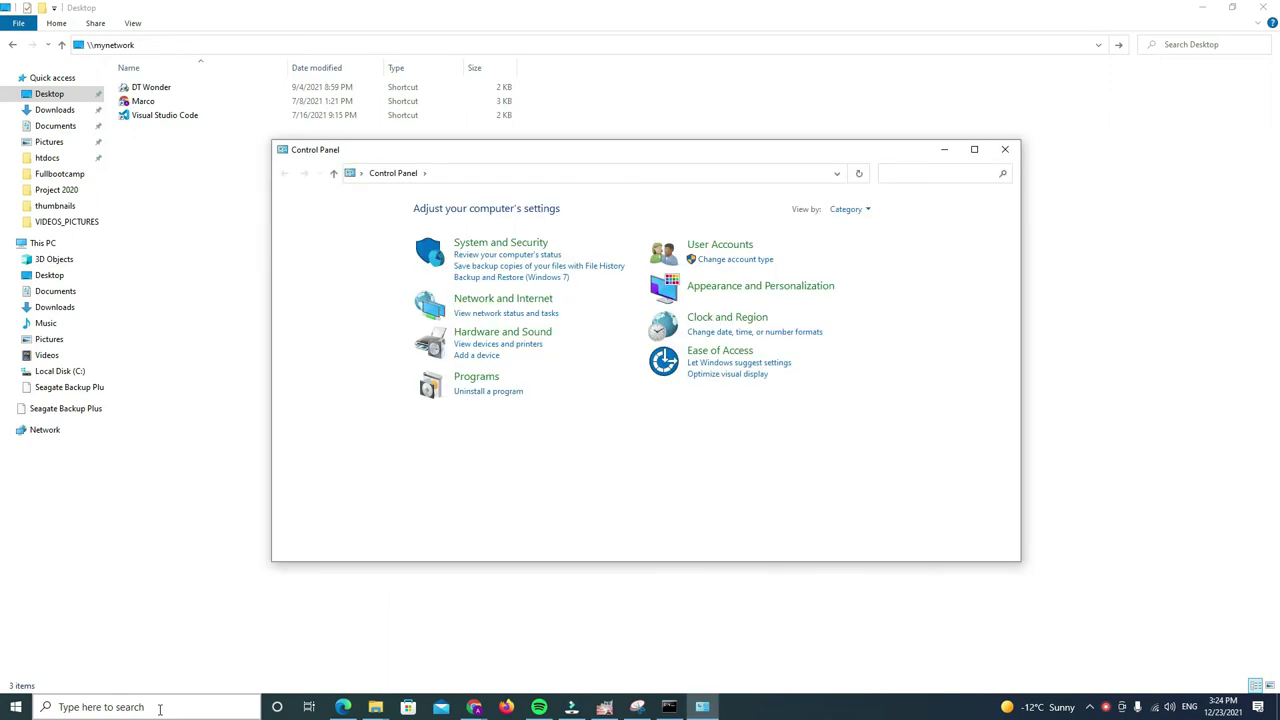
left_click(536, 299)
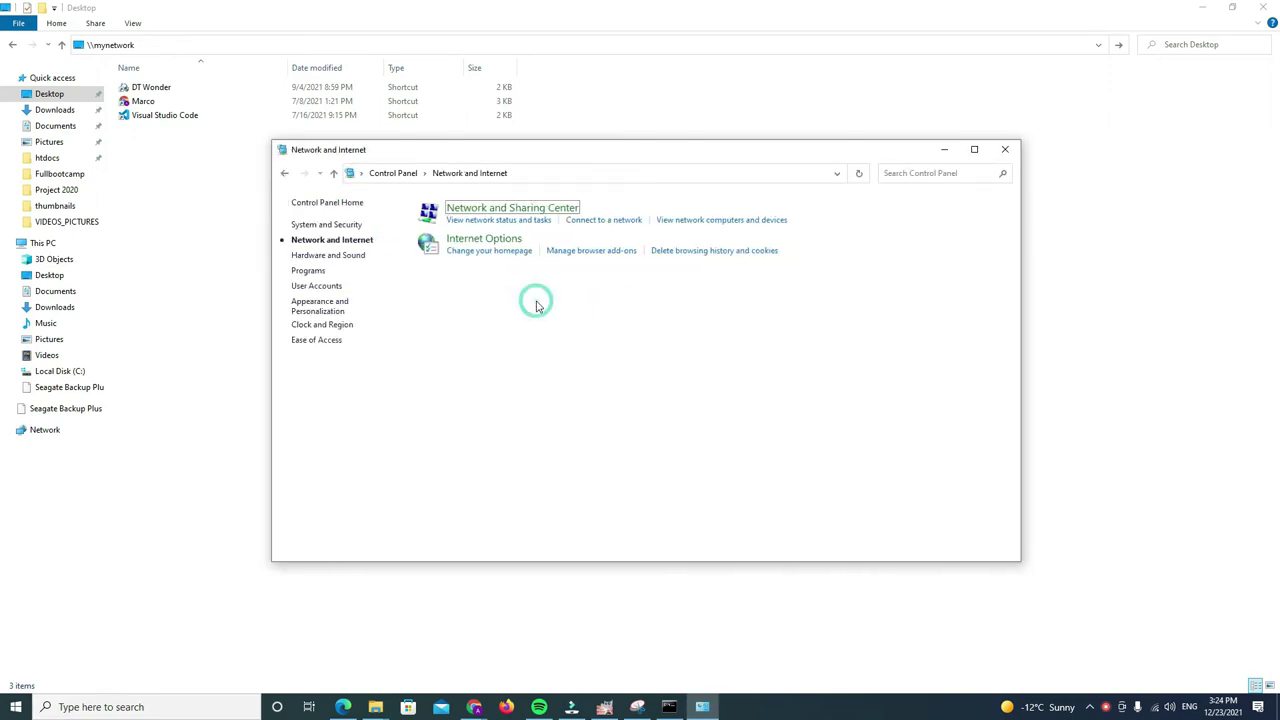
left_click(516, 207)
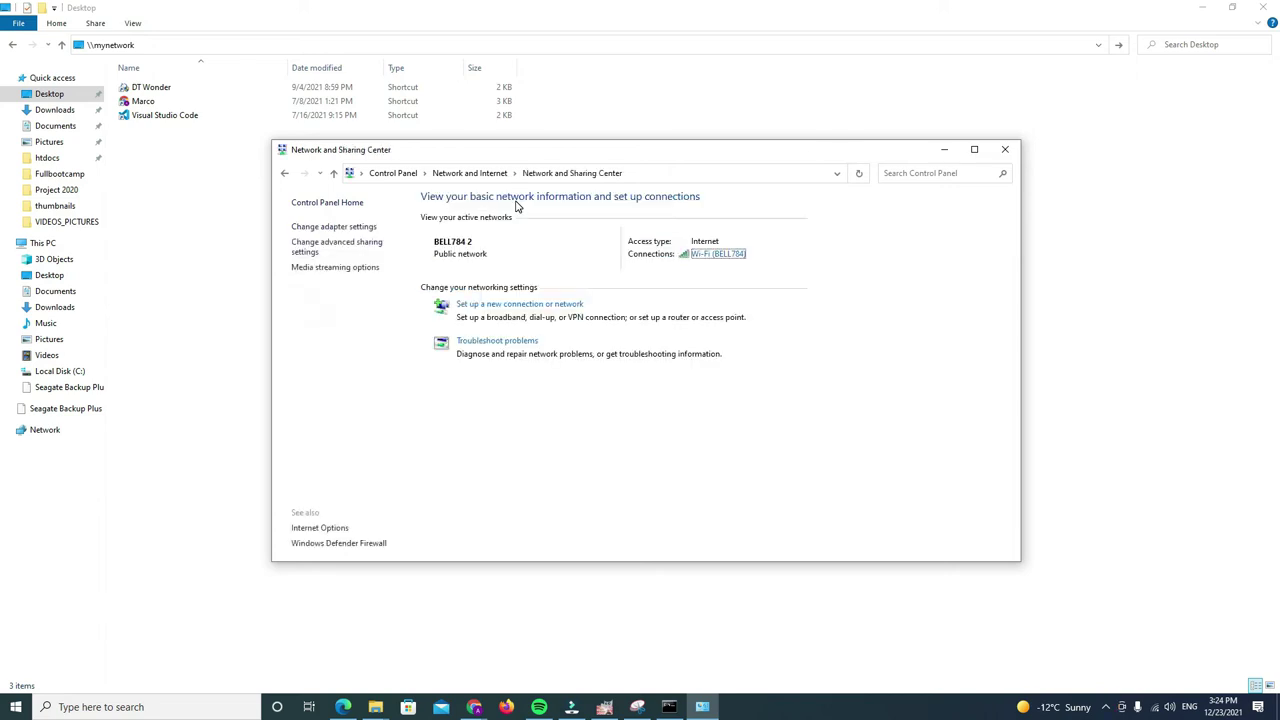
left_click(343, 246)
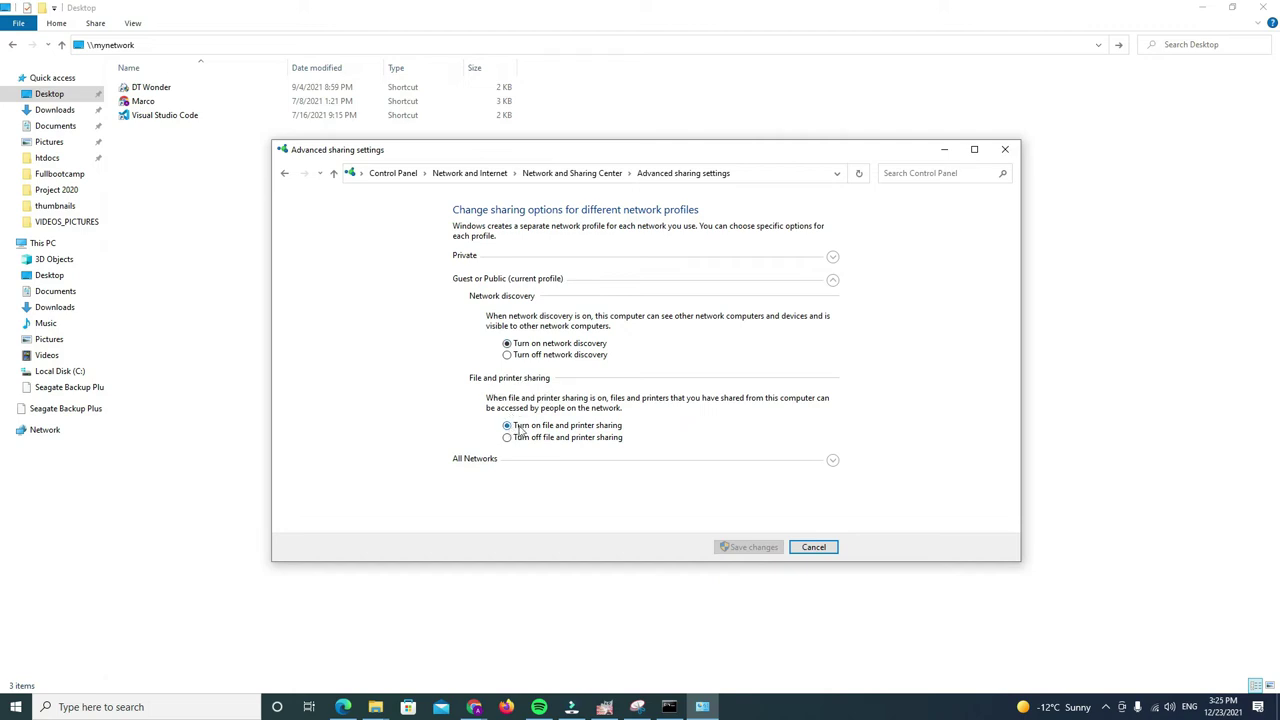
Under All Networks, turn on Public folder sharing and save the changes
left_click(832, 459)
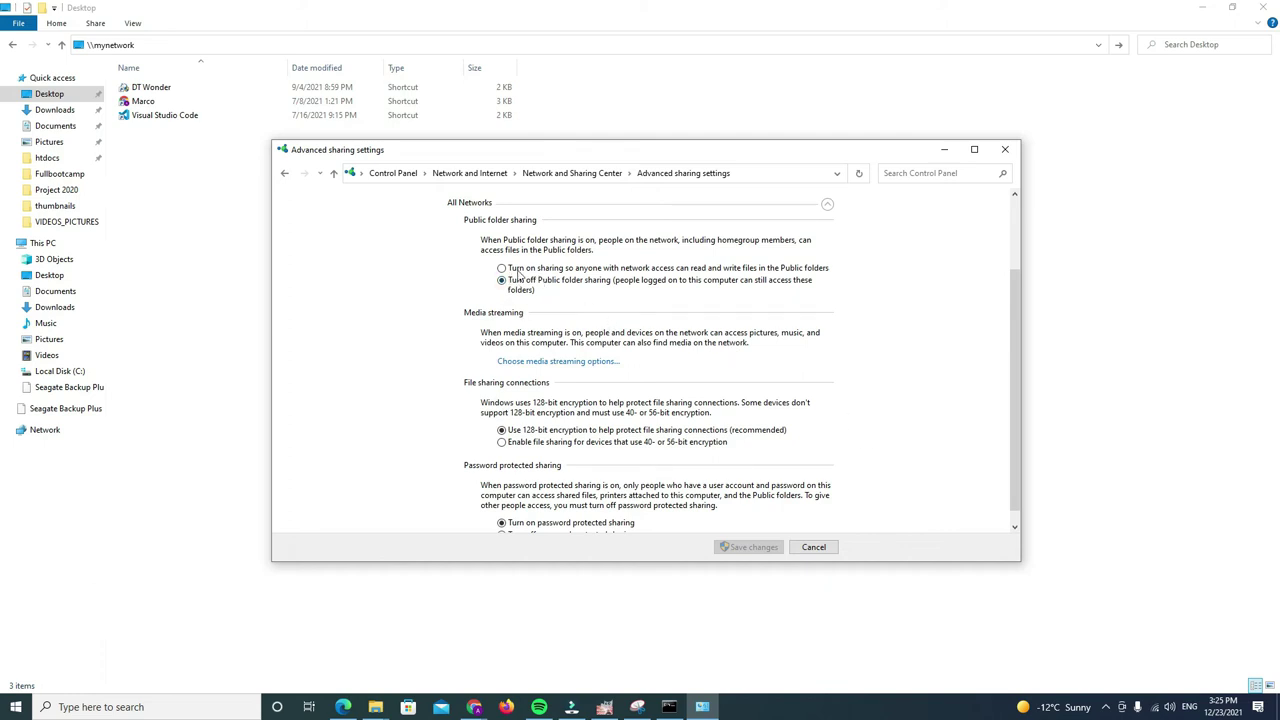
scroll(552, 288, "up", 1)
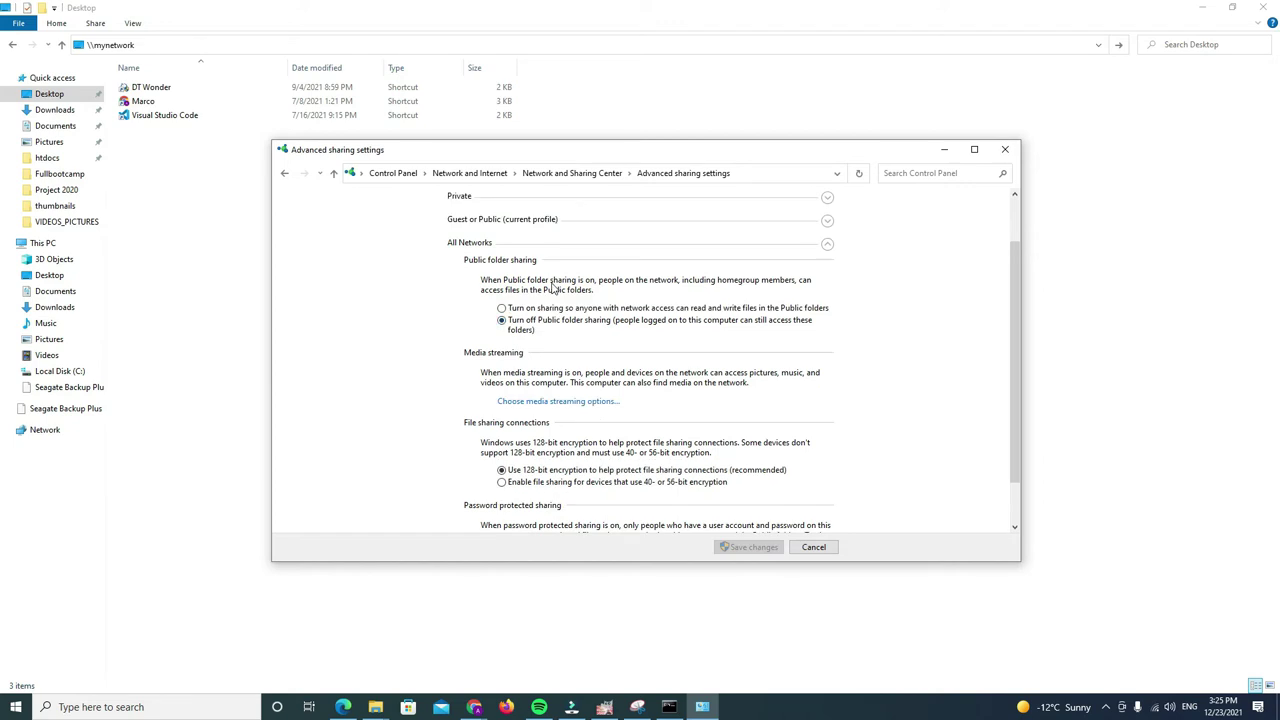
left_click(502, 309)
scroll(465, 318, "up", 2)
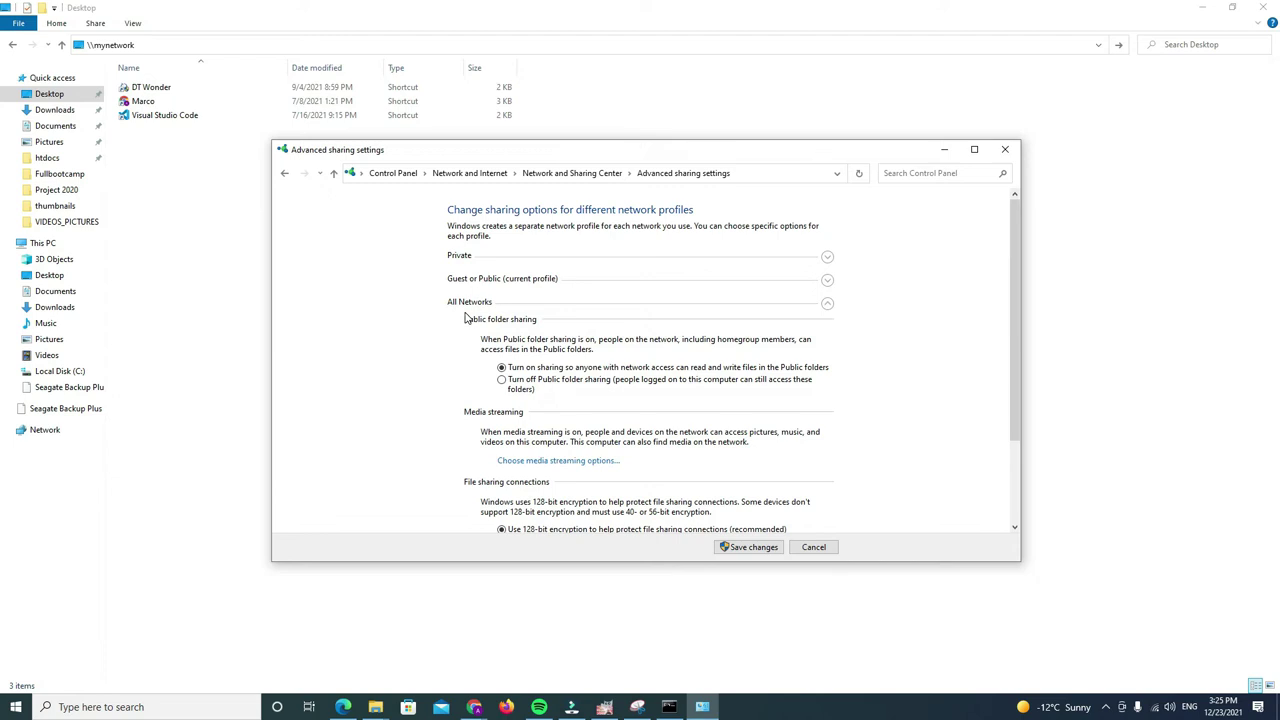
scroll(465, 318, "down", 2)
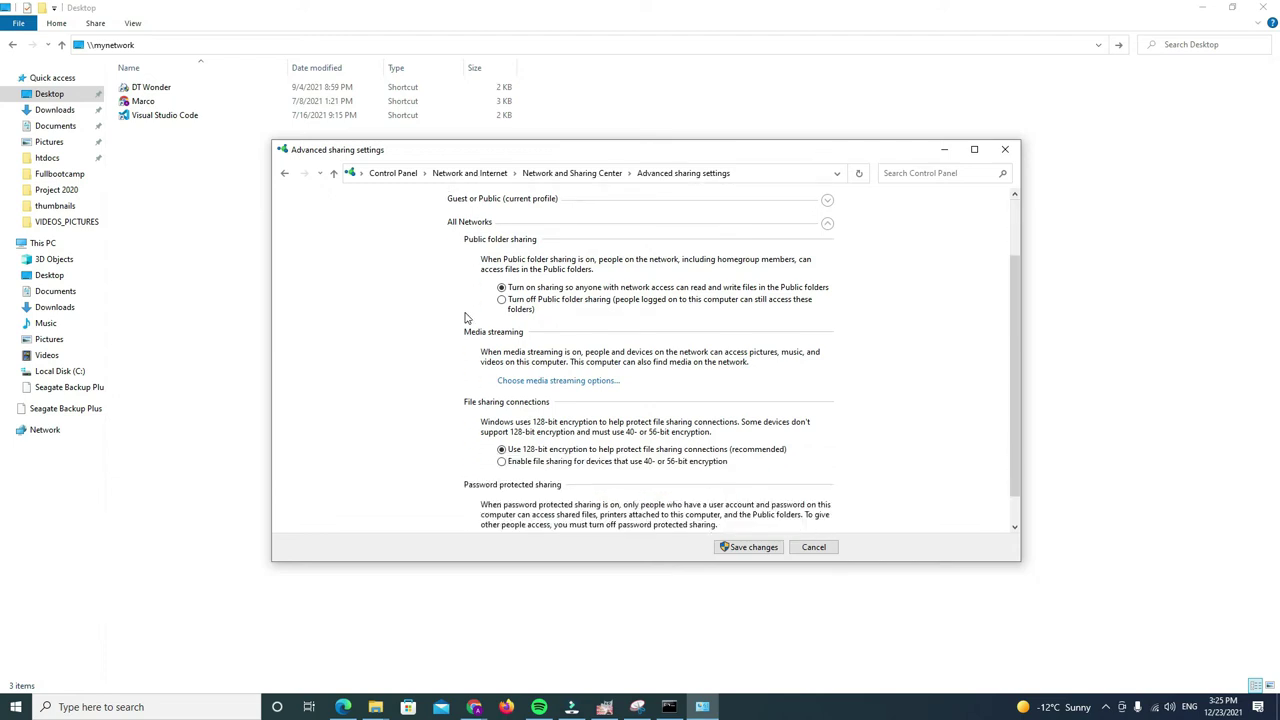
scroll(465, 318, "down", 1)
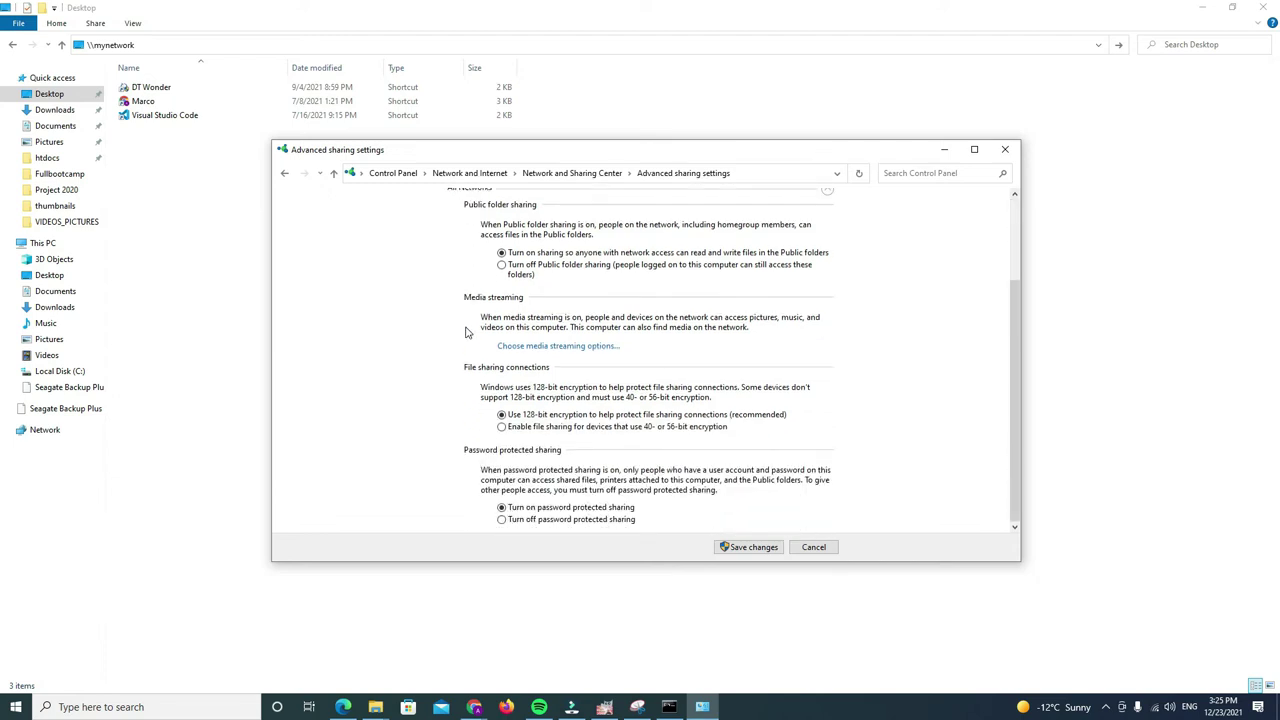
left_click(741, 550)
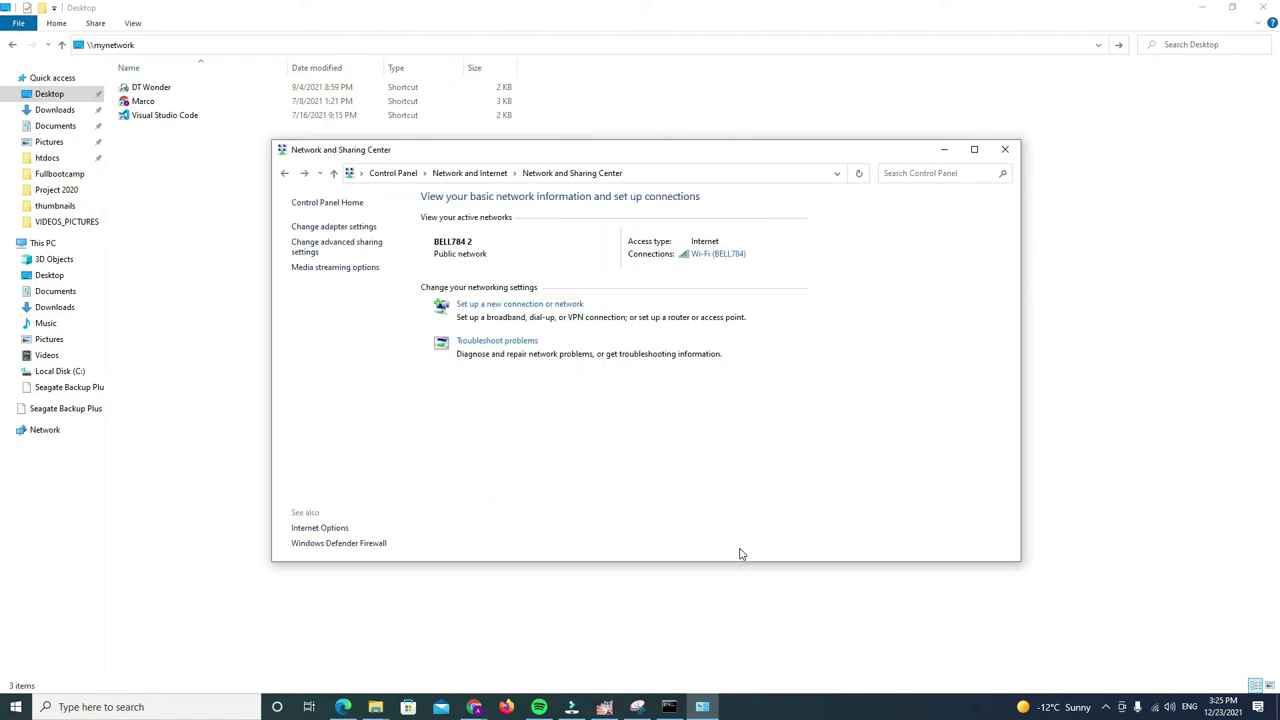
Close the Network and Sharing Center and retry \\mynetwork, dismissing the repeated network error
left_click(1005, 149)
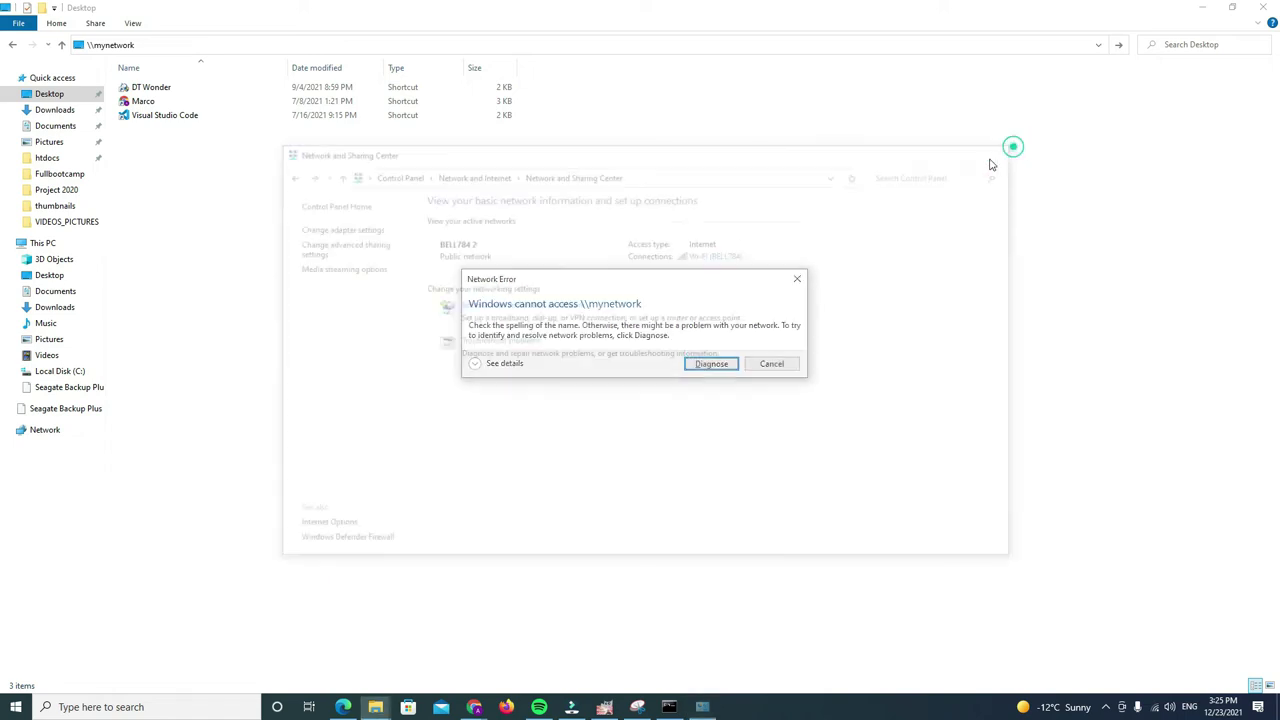
left_click(797, 278)
left_click(248, 43)
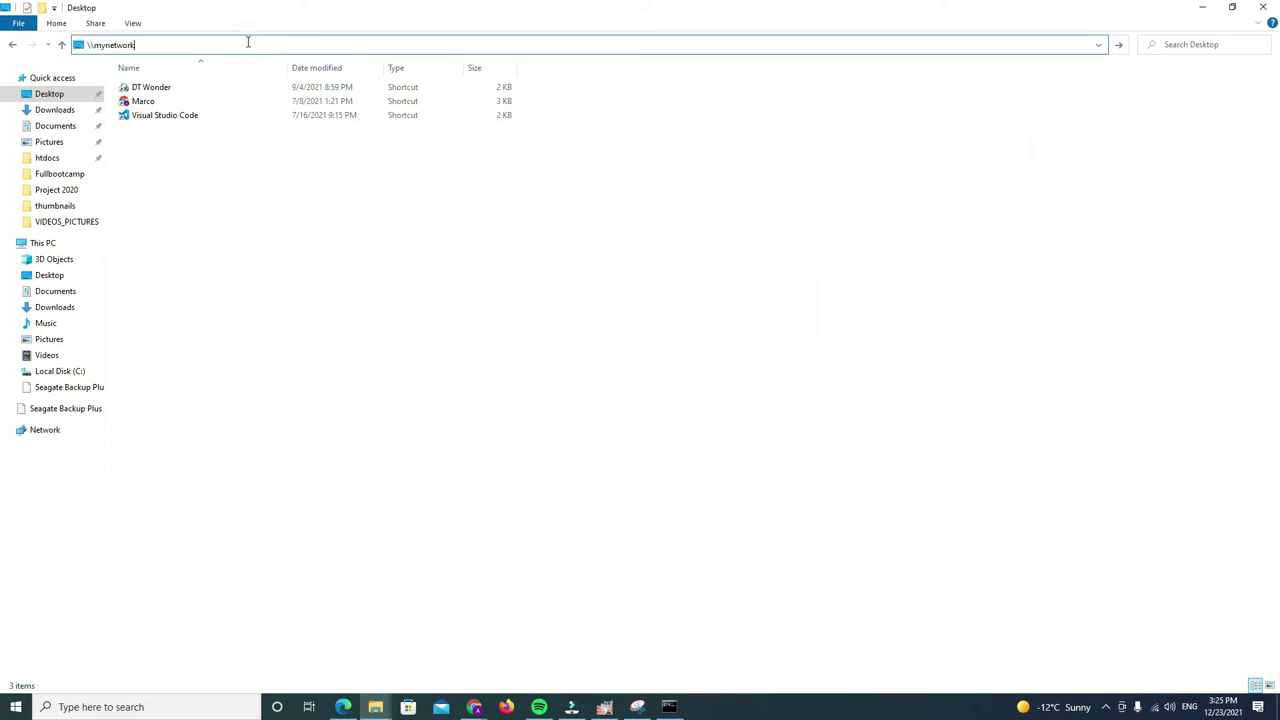
key("Return")
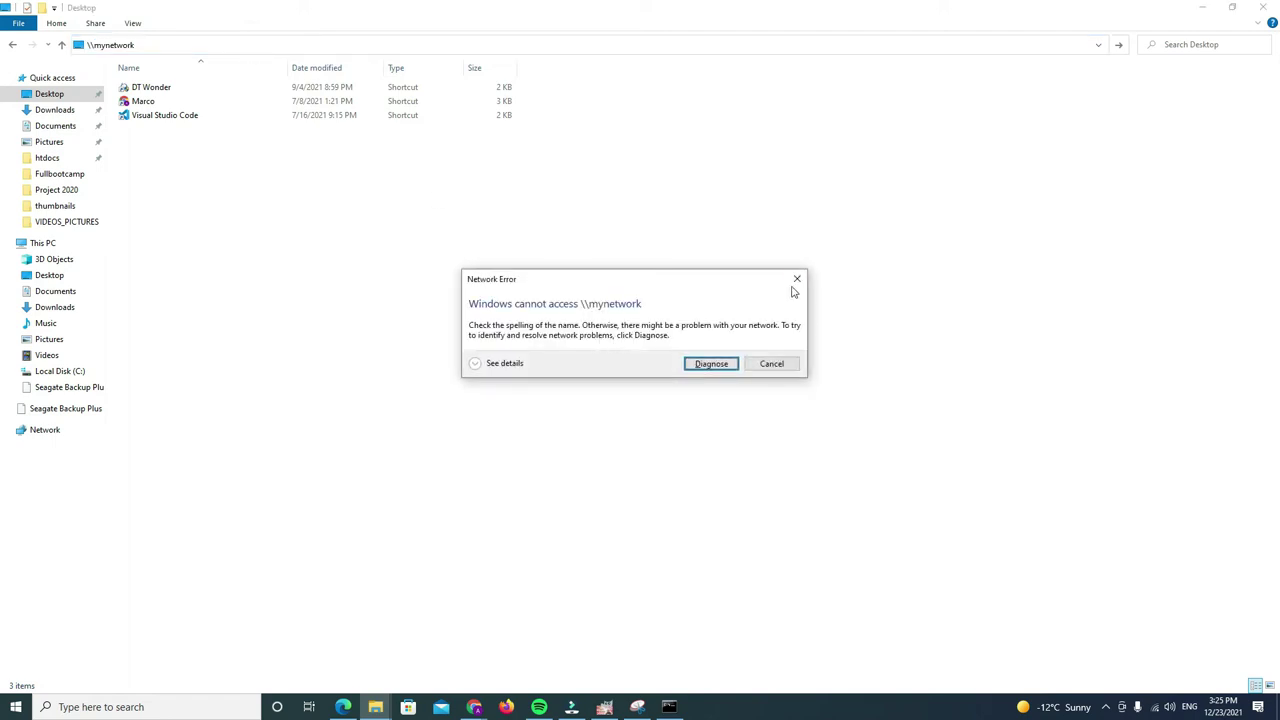
left_click(797, 278)
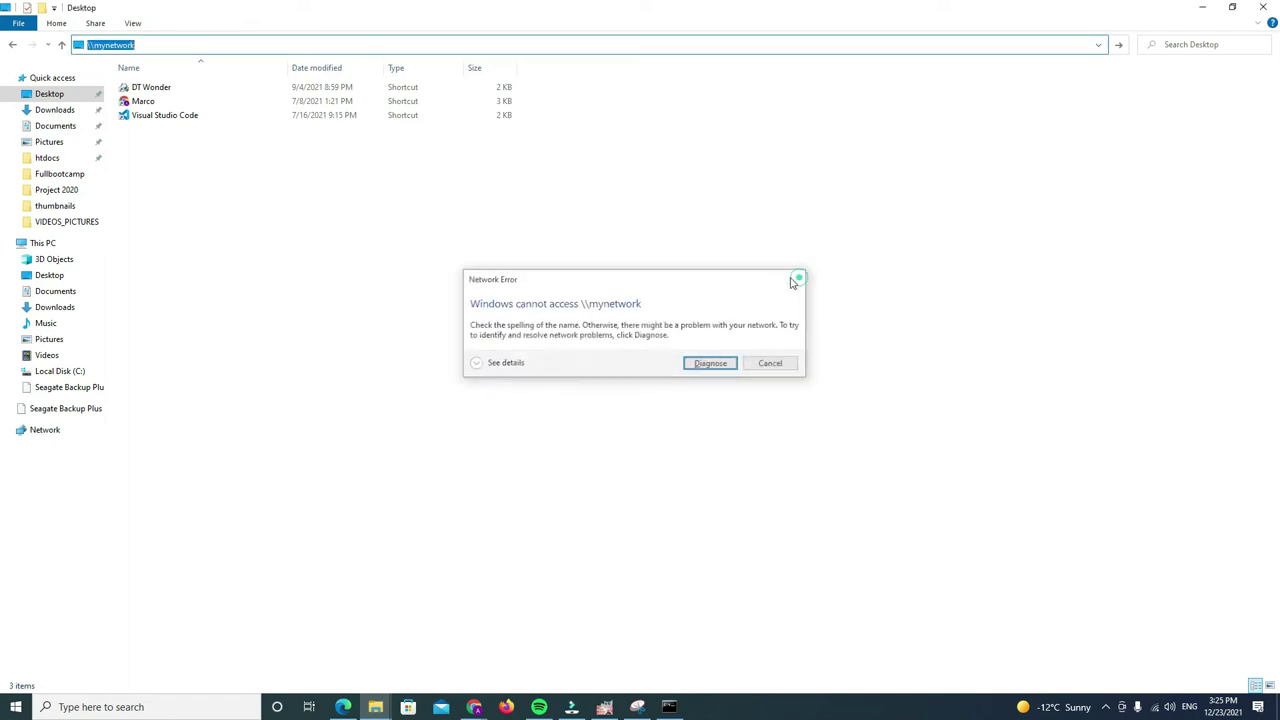
Search 'windows fea' to open the Windows Features list
left_click(126, 705)
type("wi")
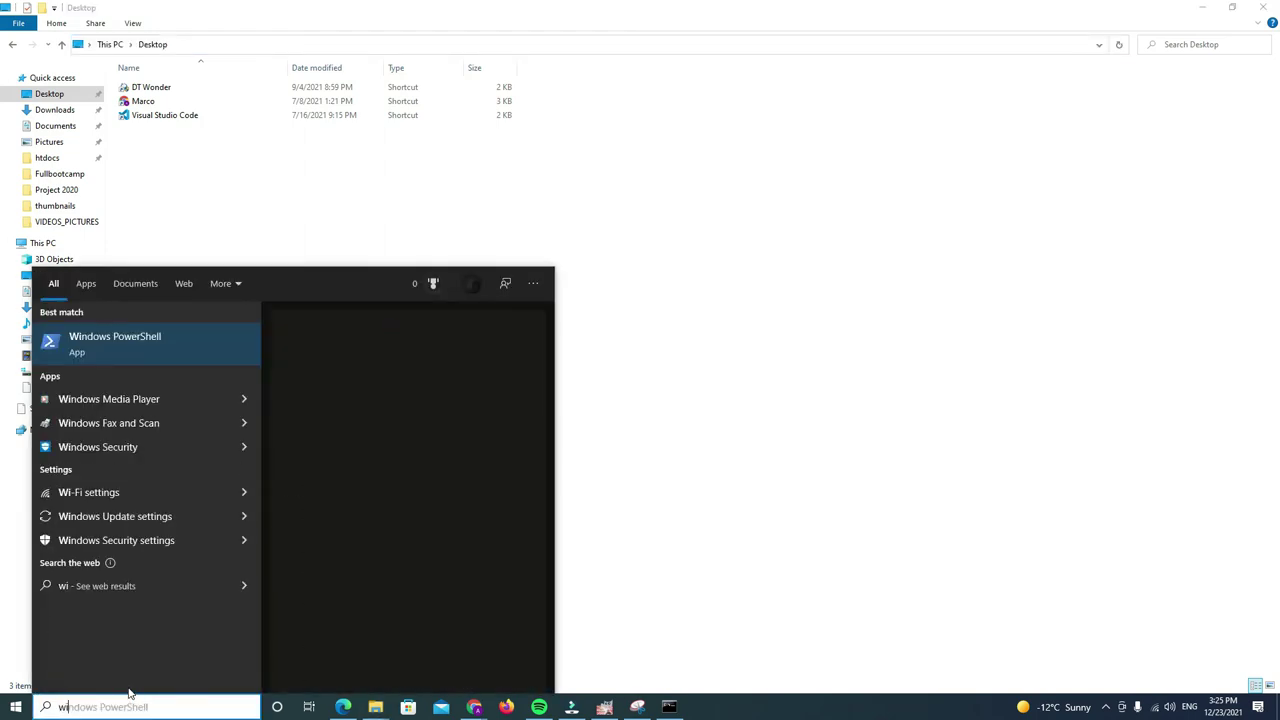
type("ndows fea")
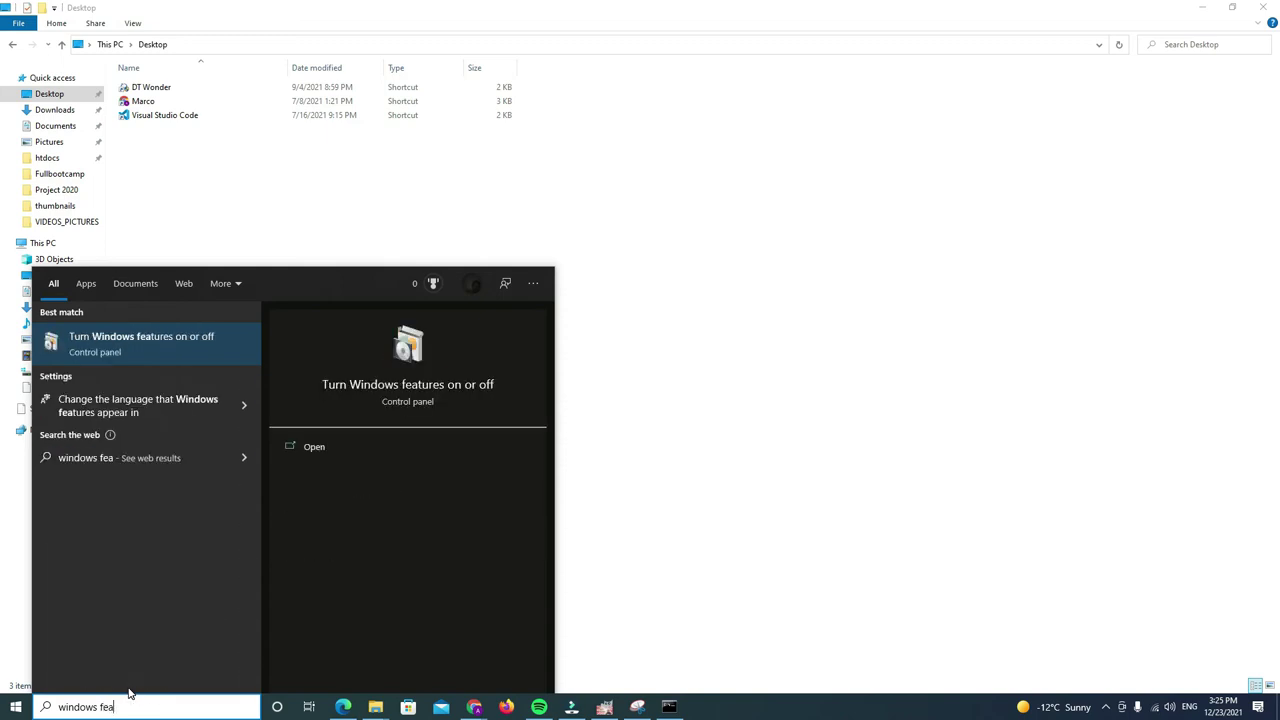
key("Return")
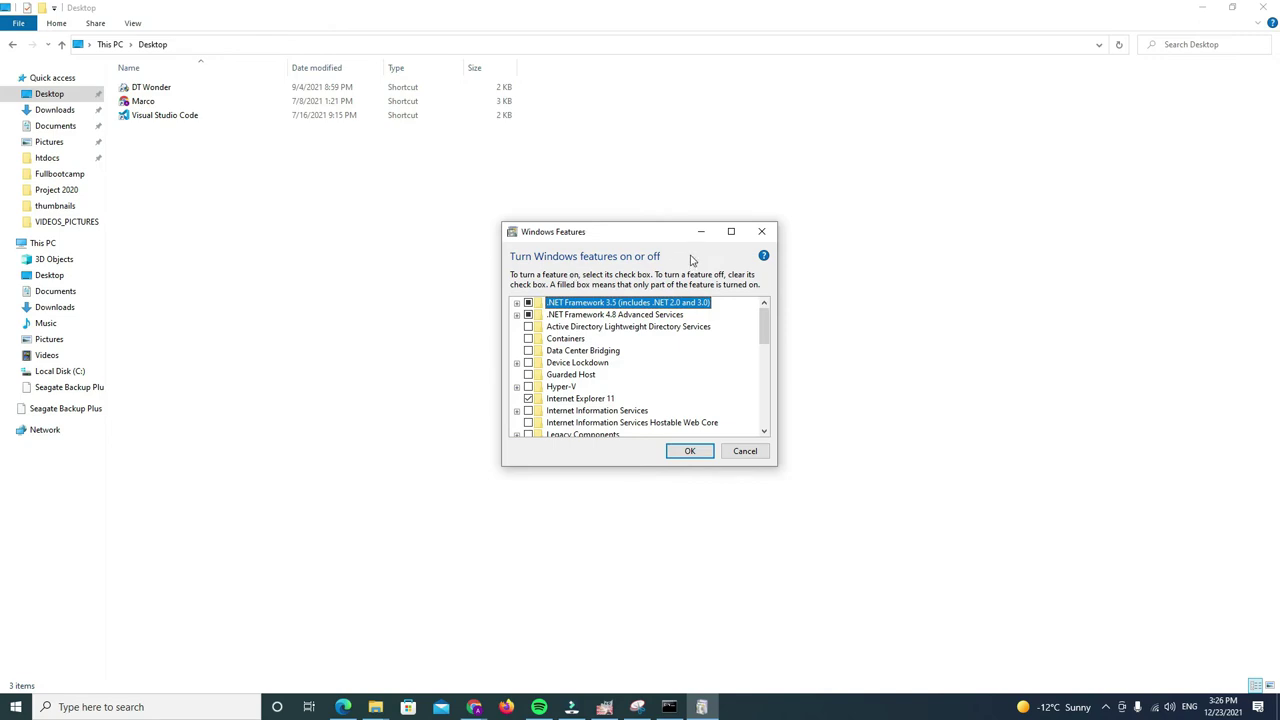
Enable SMB 1.0/CIFS Automatic Removal, Client and Server in Windows Features and apply with OK
left_click(732, 232)
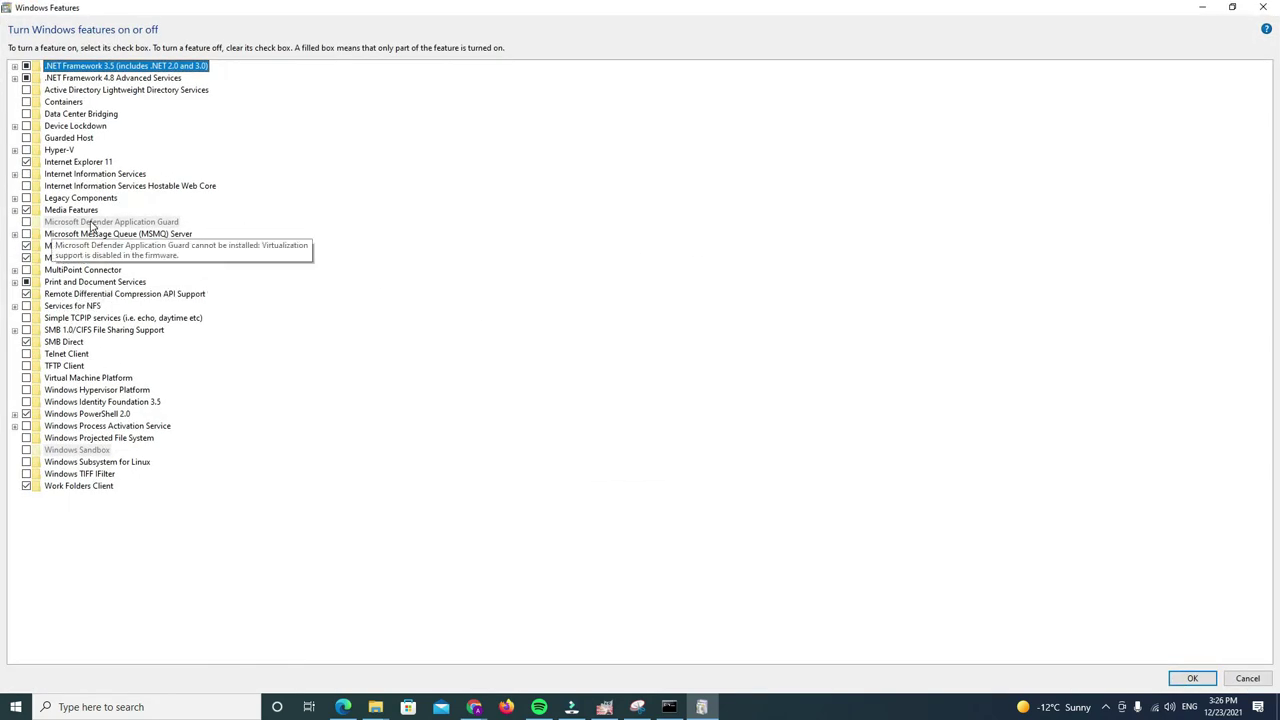
left_click(15, 331)
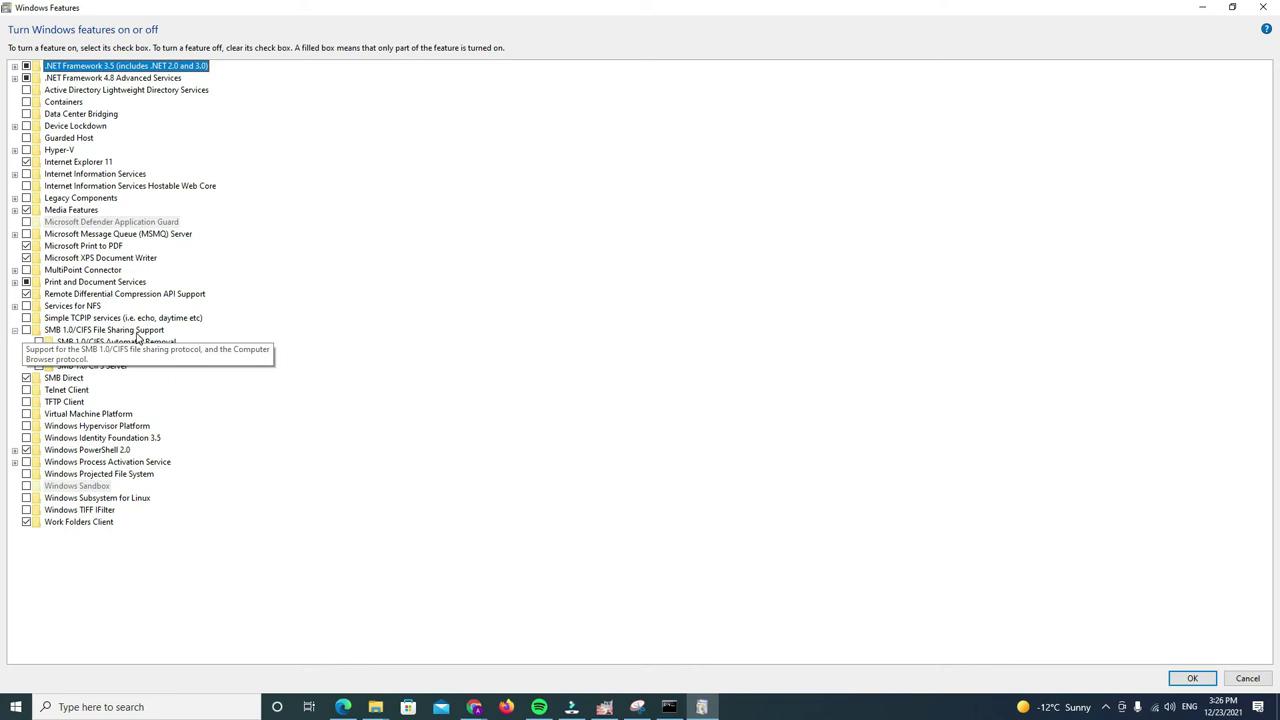
left_click(39, 342)
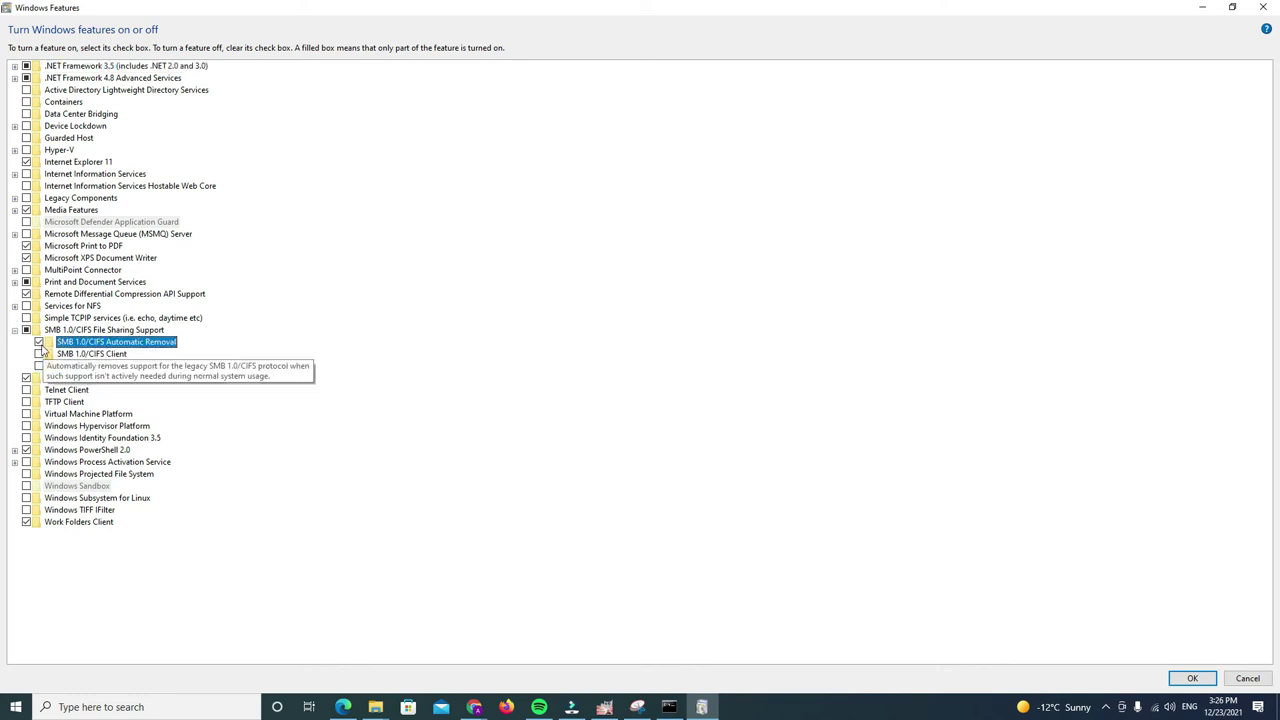
left_click(40, 354)
left_click(40, 366)
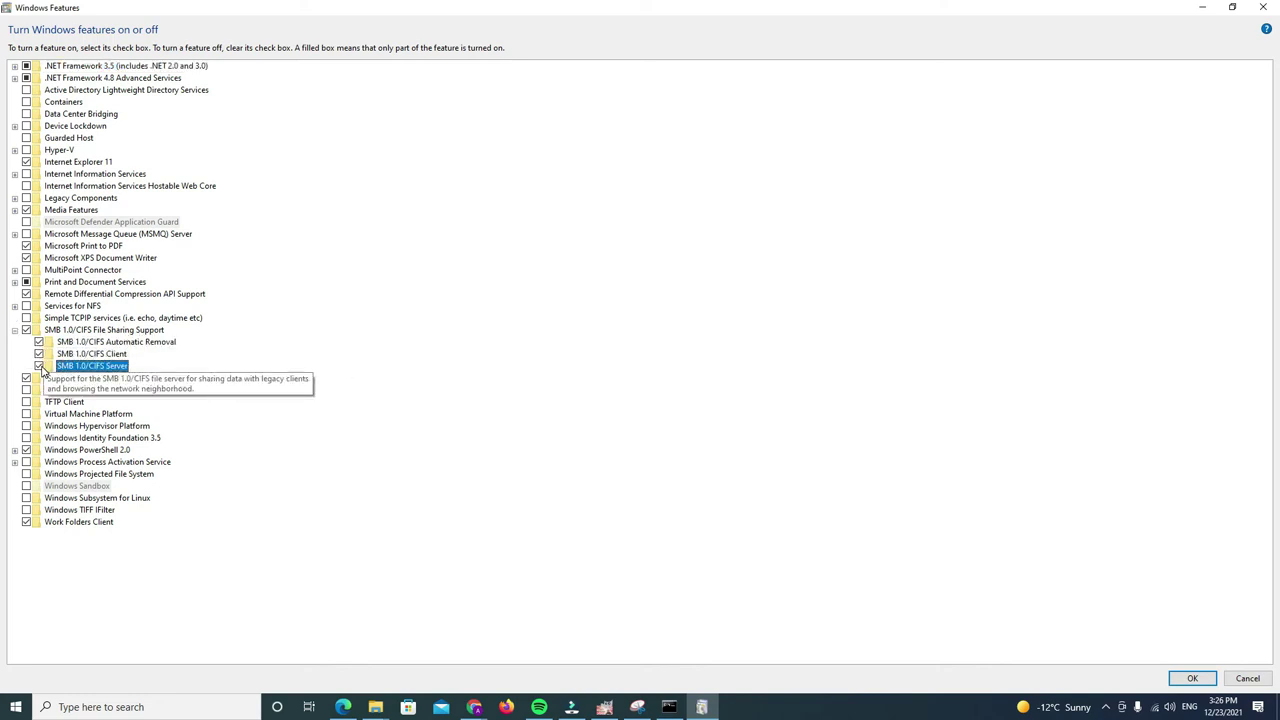
left_click(1196, 680)
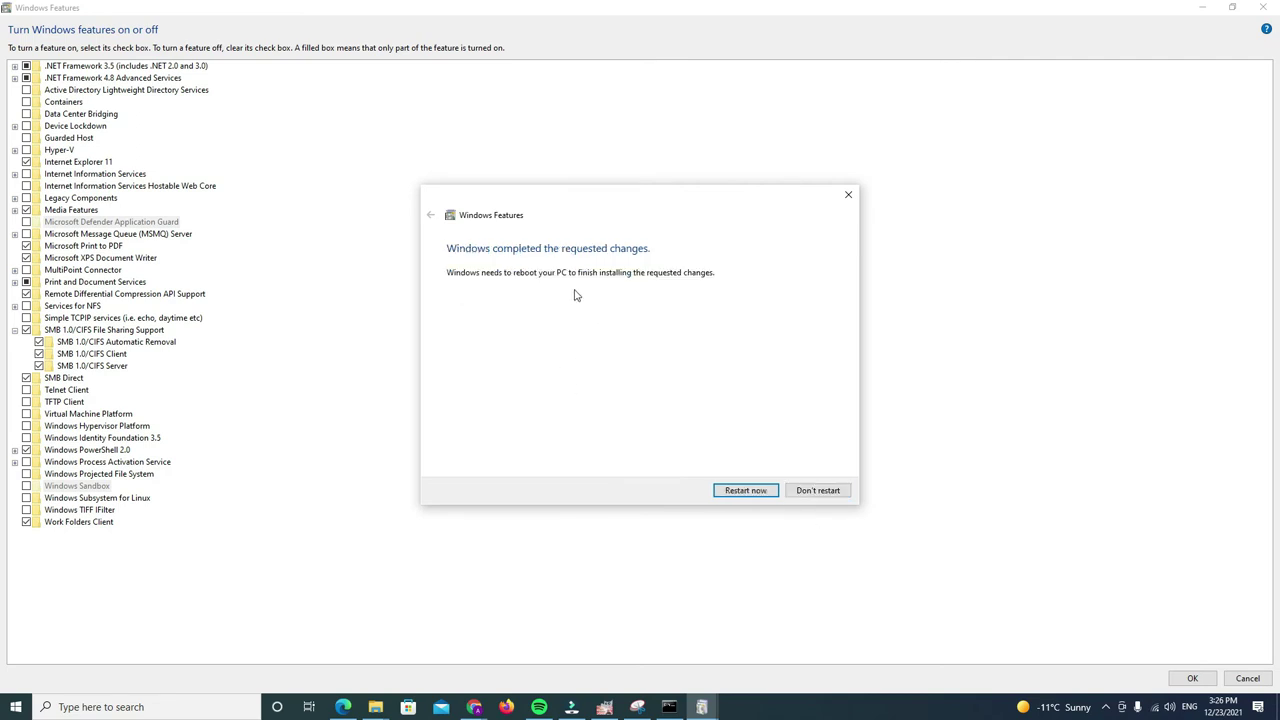
Choose Don't restart, retry \\mynetwork in File Explorer, and dismiss the access error
left_click(843, 493)
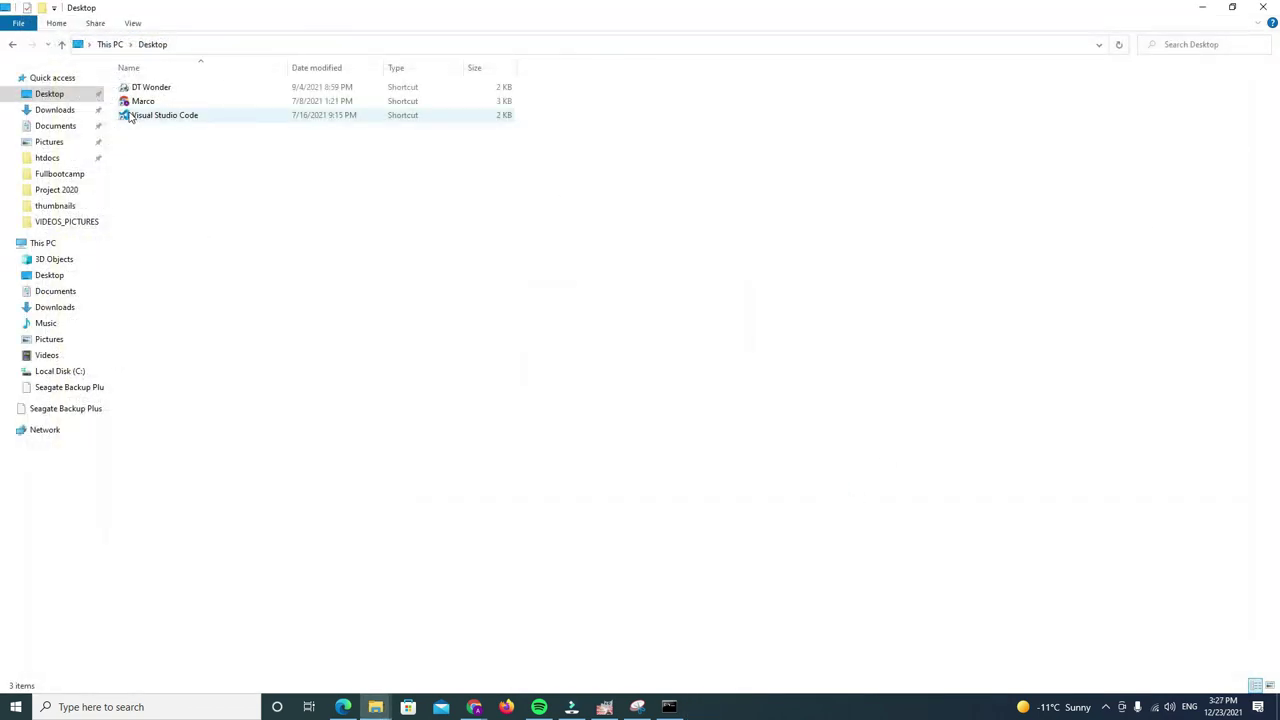
left_click(202, 42)
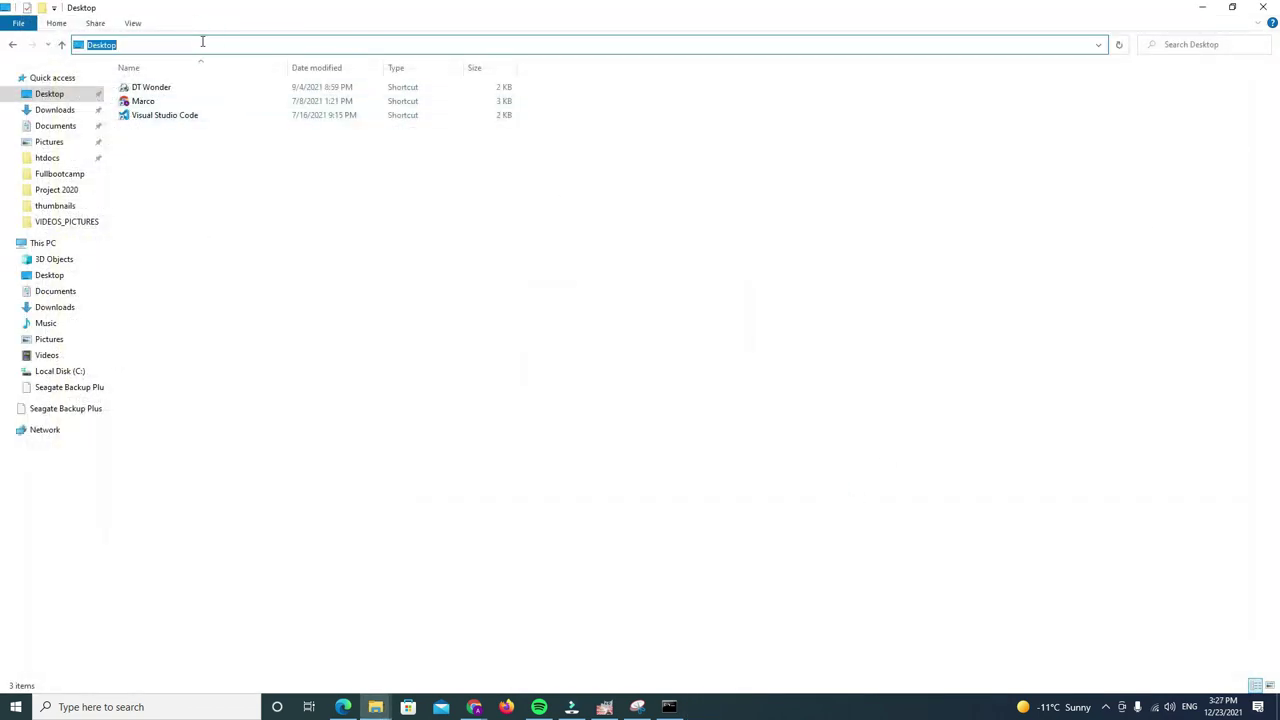
type("\\\\")
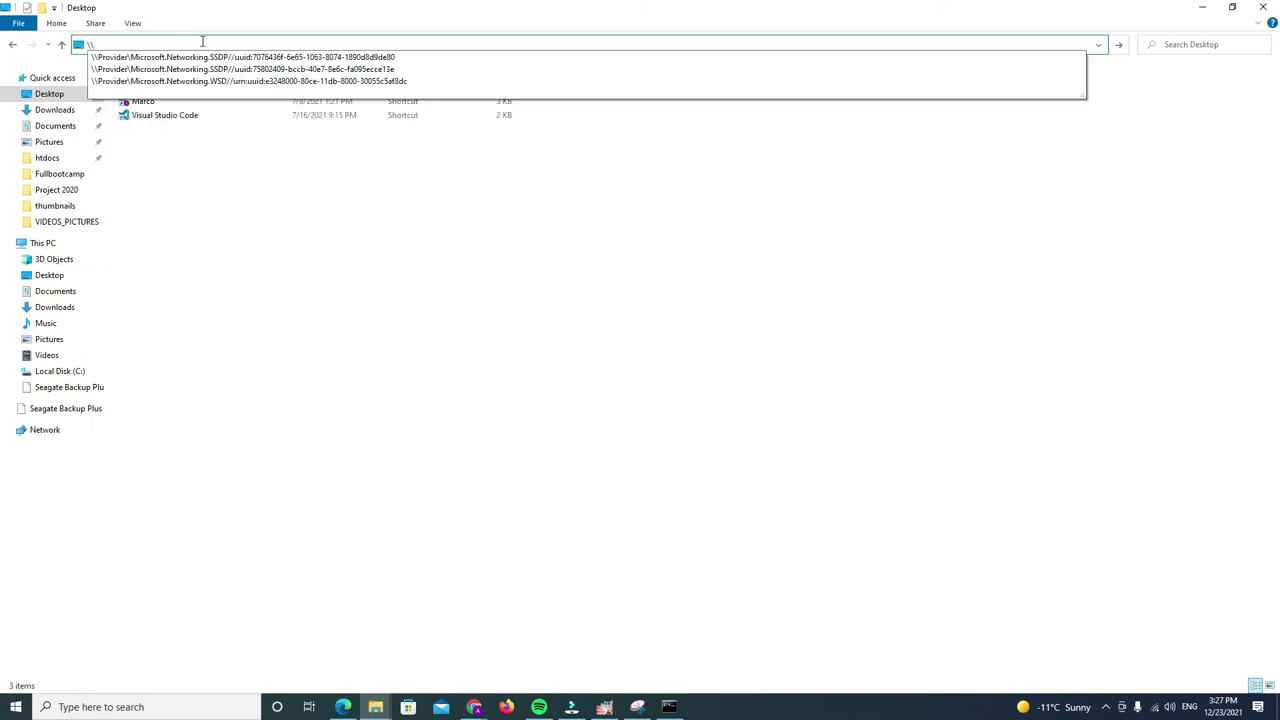
type("mynetwork")
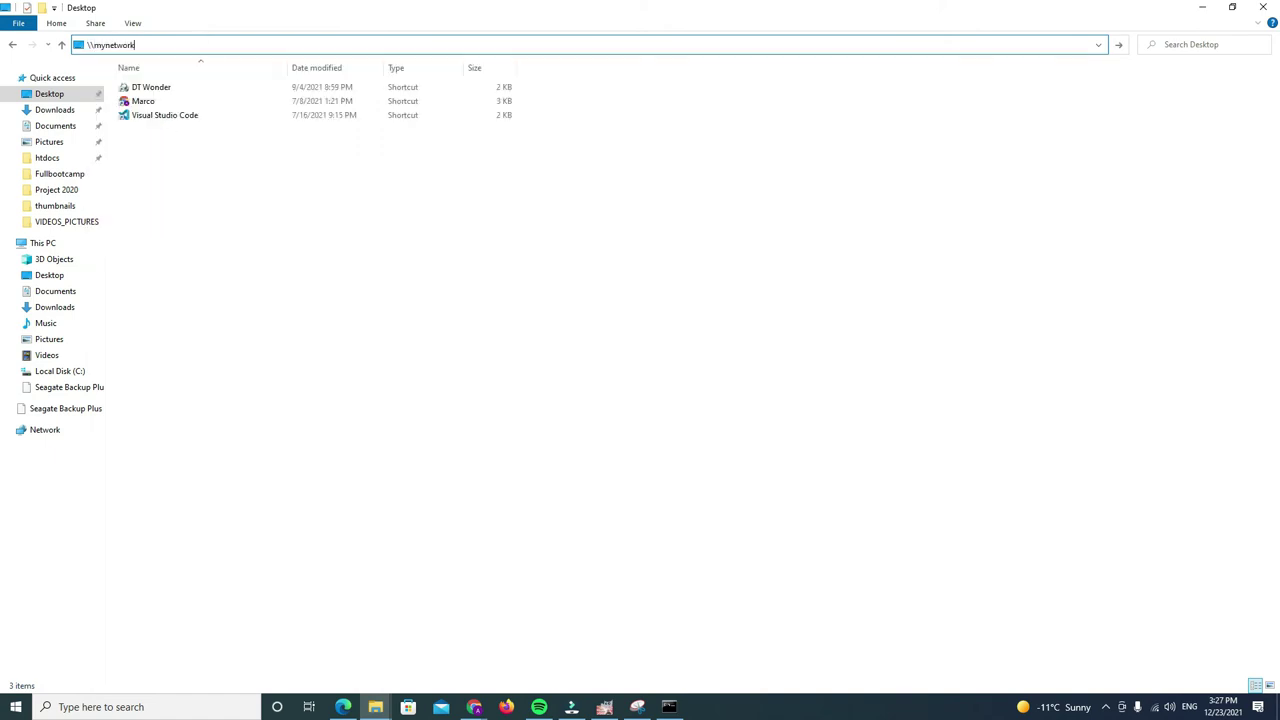
key("Return")
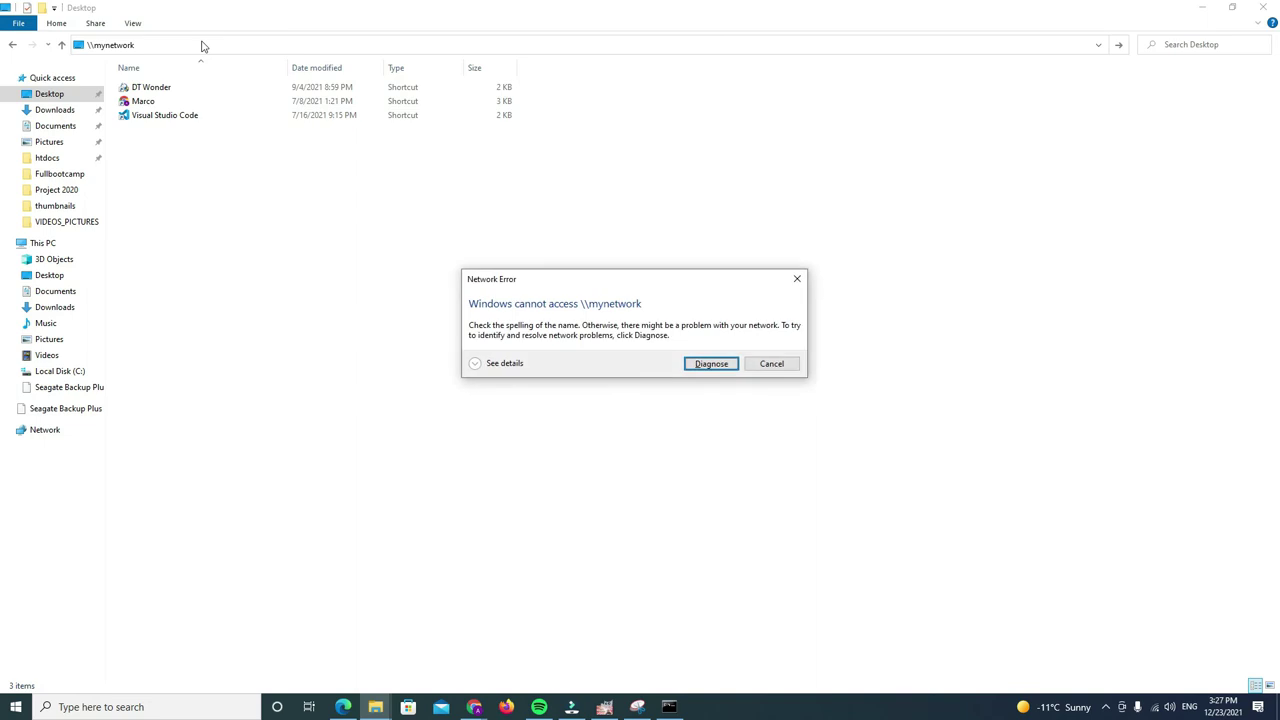
key("Escape")
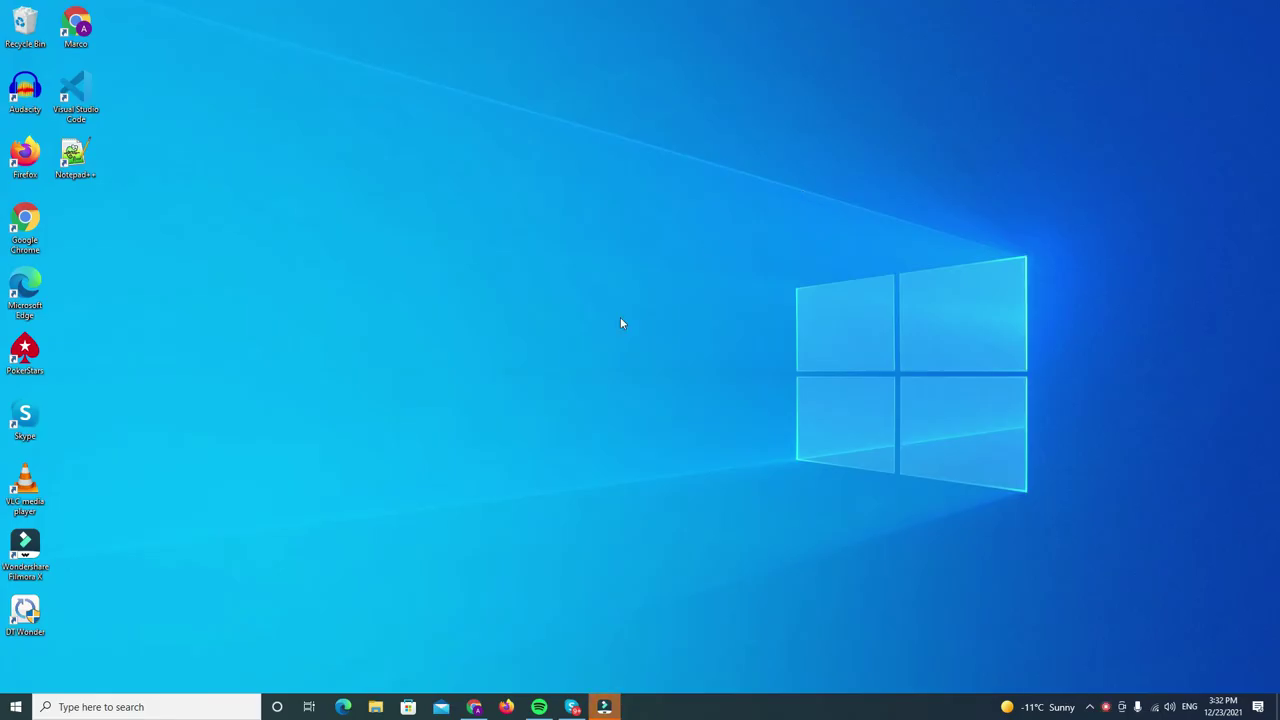
Open a new File Explorer window and navigate to \\mynetwork
left_click(375, 707)
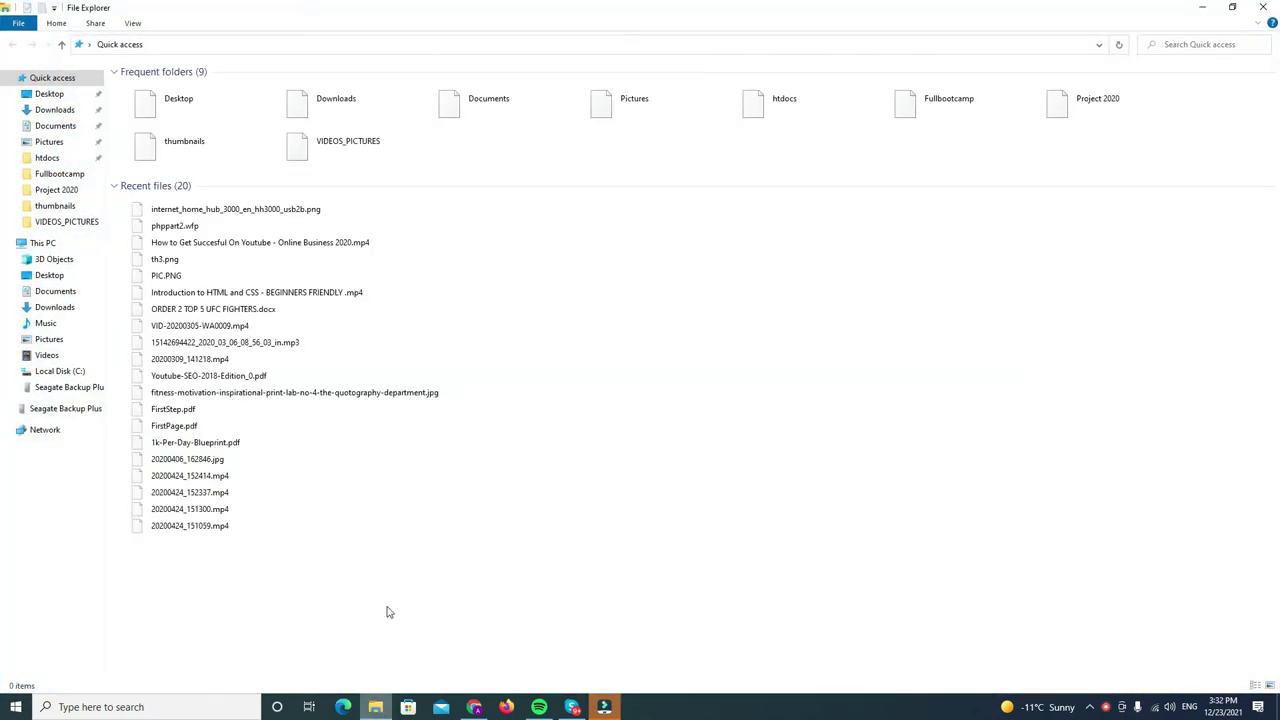
left_click(200, 46)
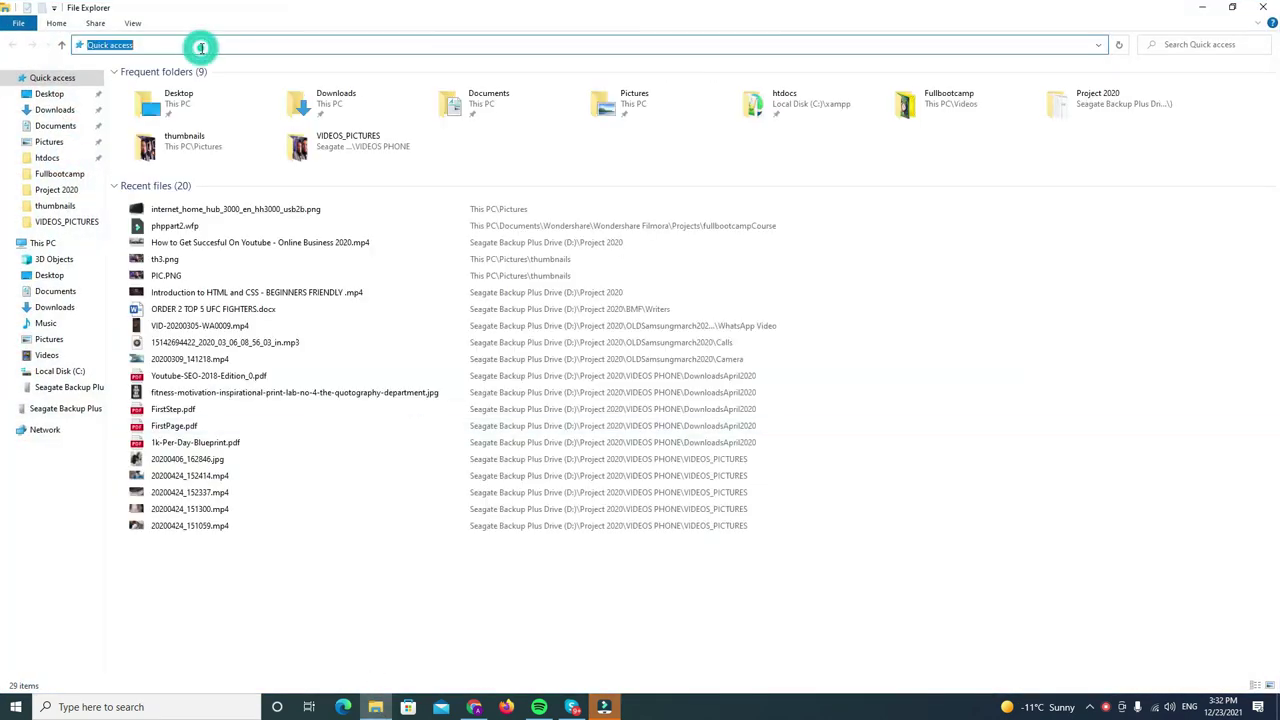
type("\\\\")
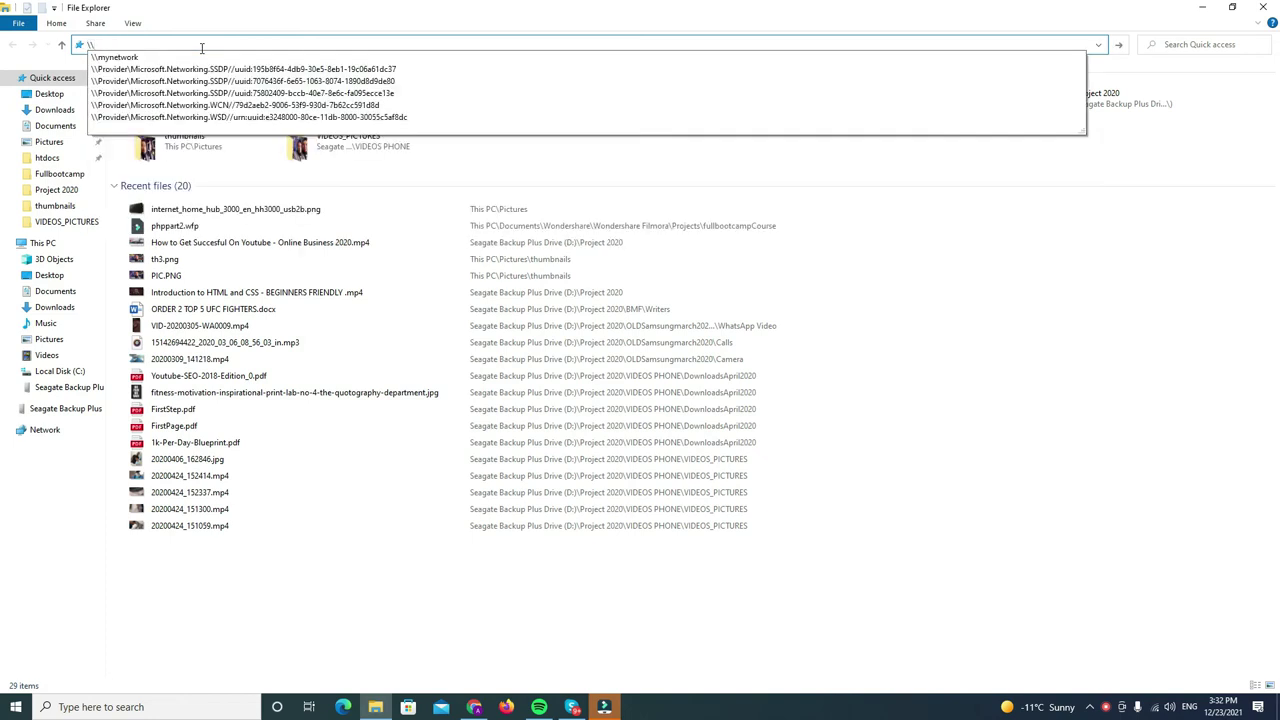
type("myne")
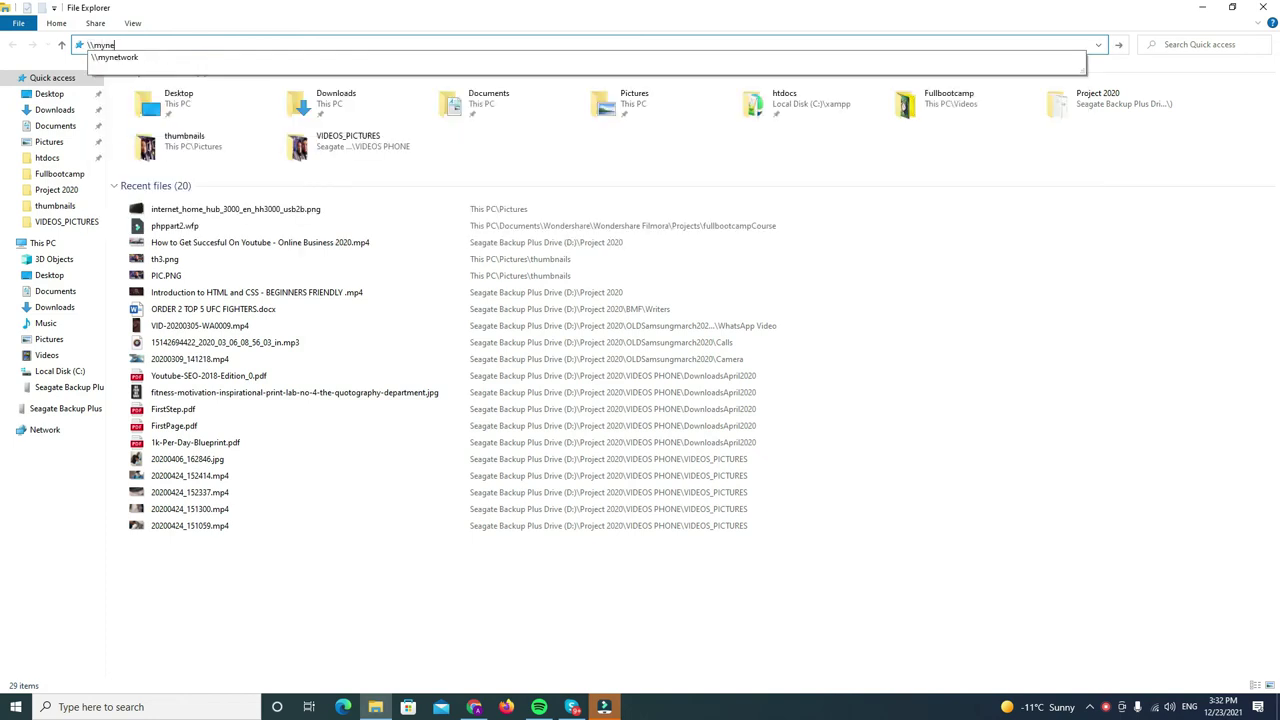
type("twork")
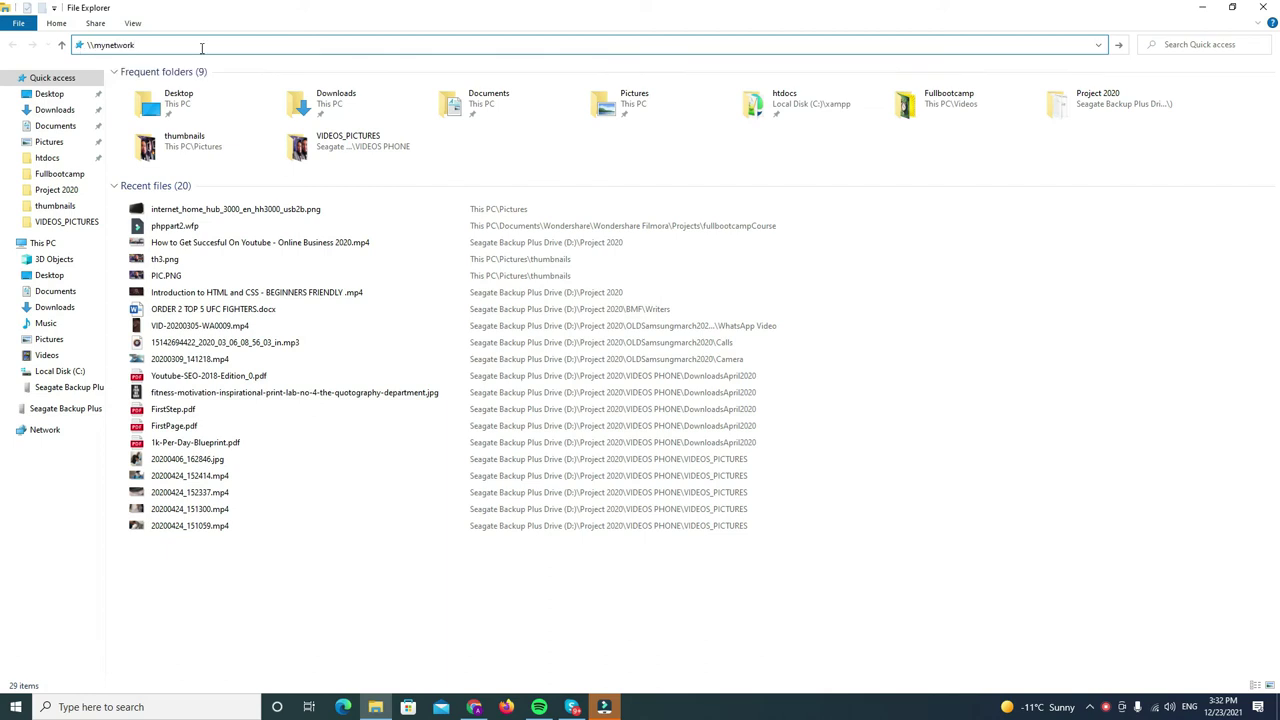
key("Return")
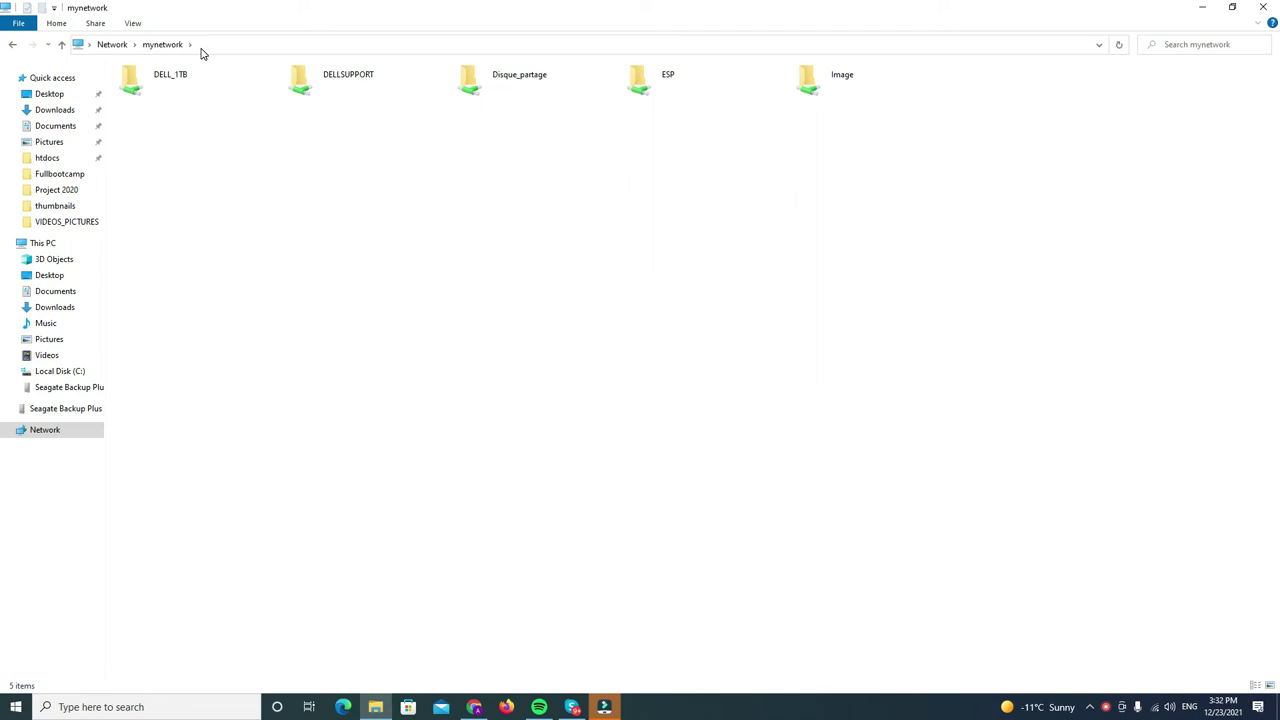
Browse the ESP and DELL_1TB shares, ending inside DELL_1TB
double_click(642, 80)
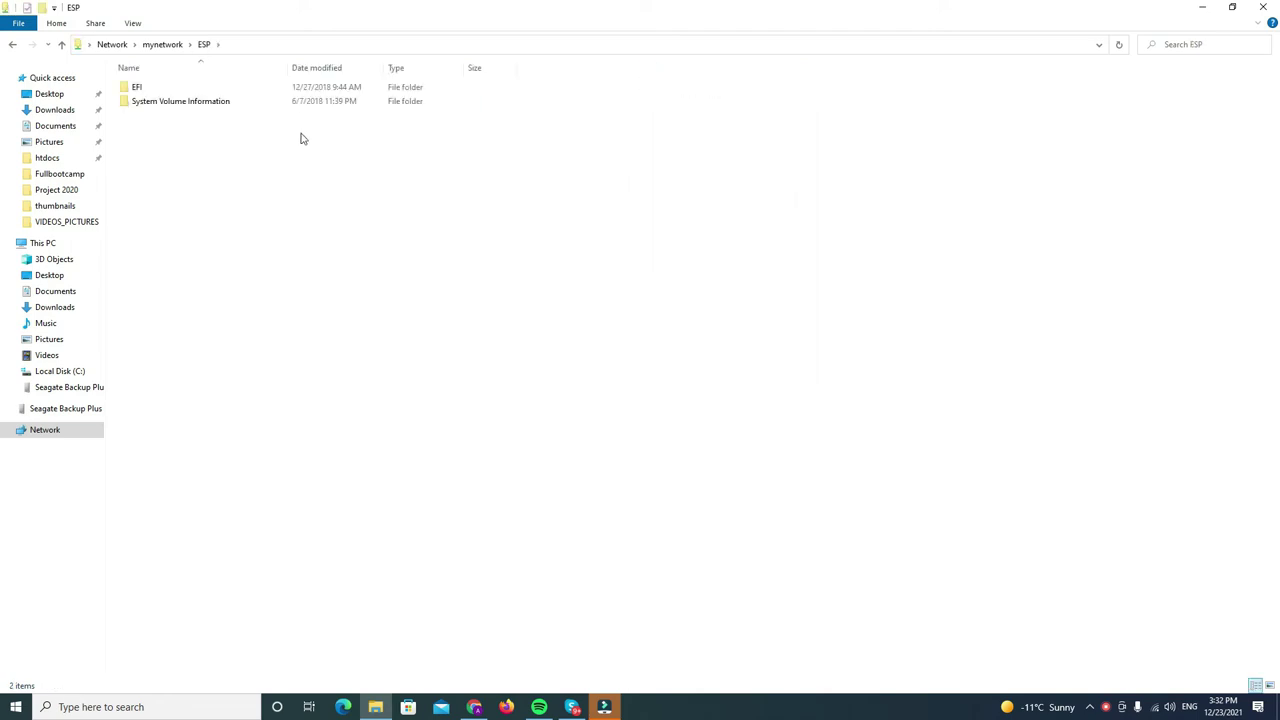
left_click(13, 45)
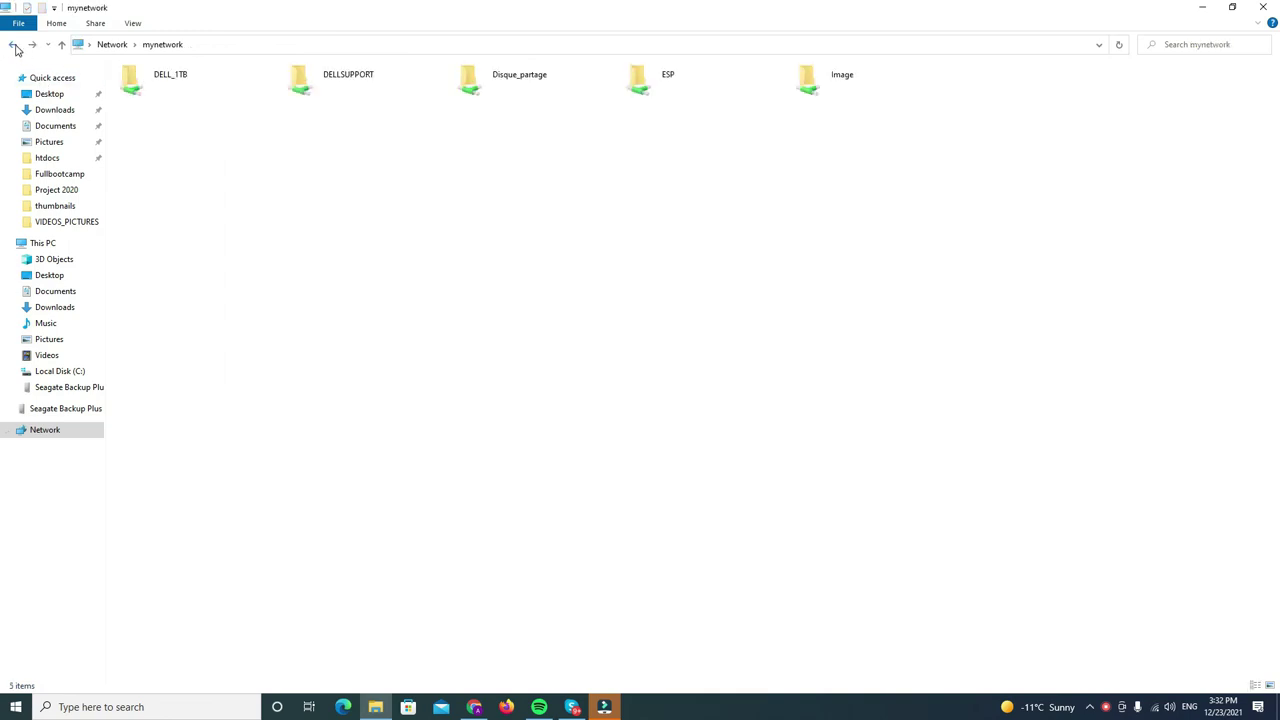
double_click(167, 85)
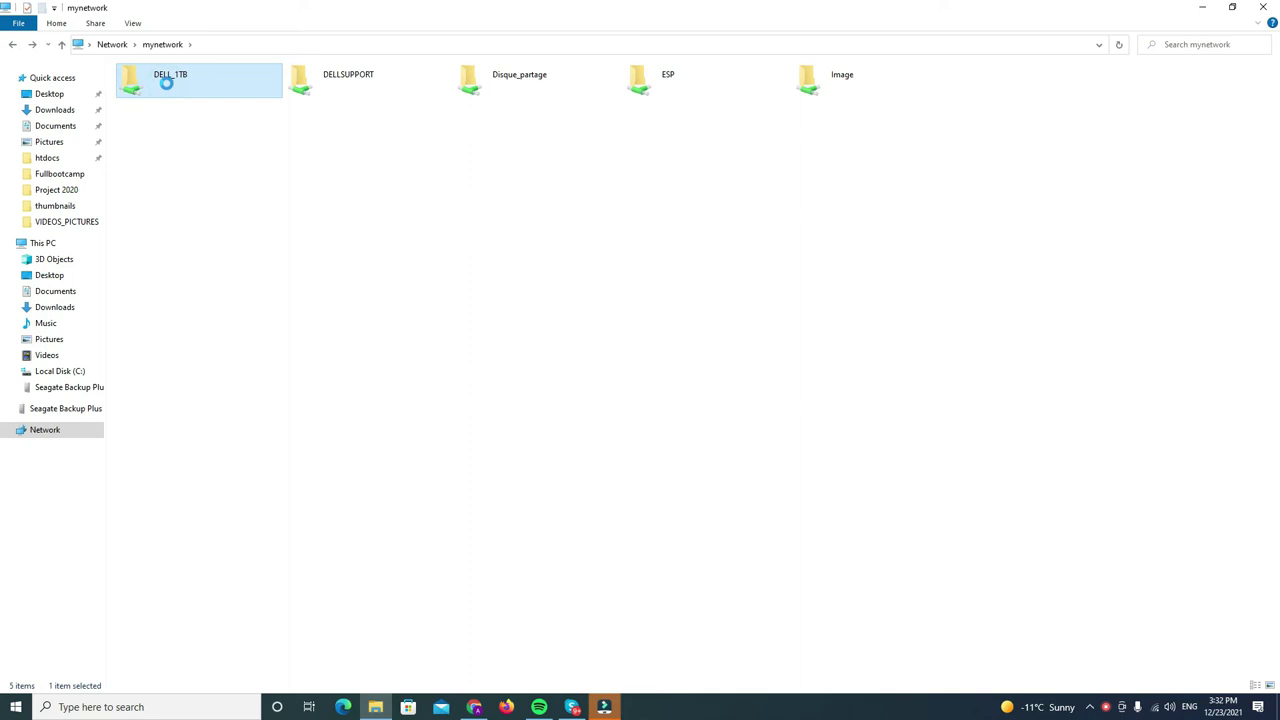
scroll(366, 185, "down", 5)
scroll(366, 185, "up", 2)
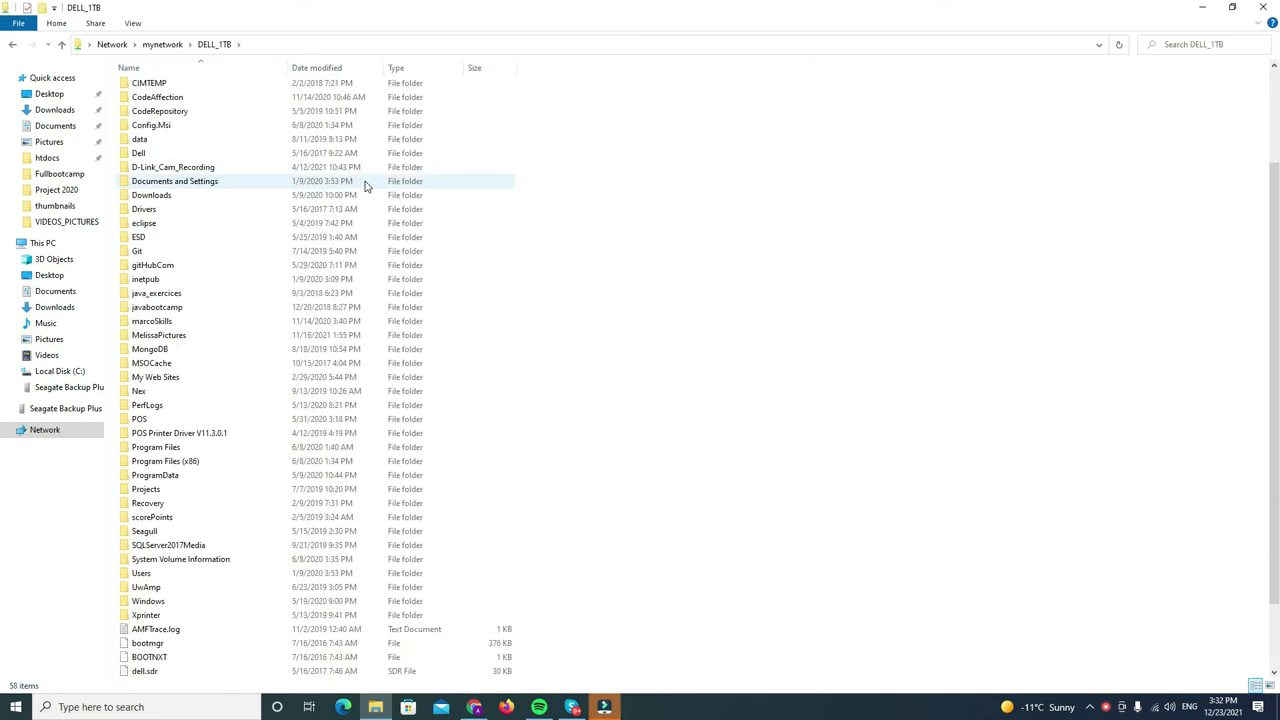
scroll(366, 185, "up", 4)
left_click(13, 44)
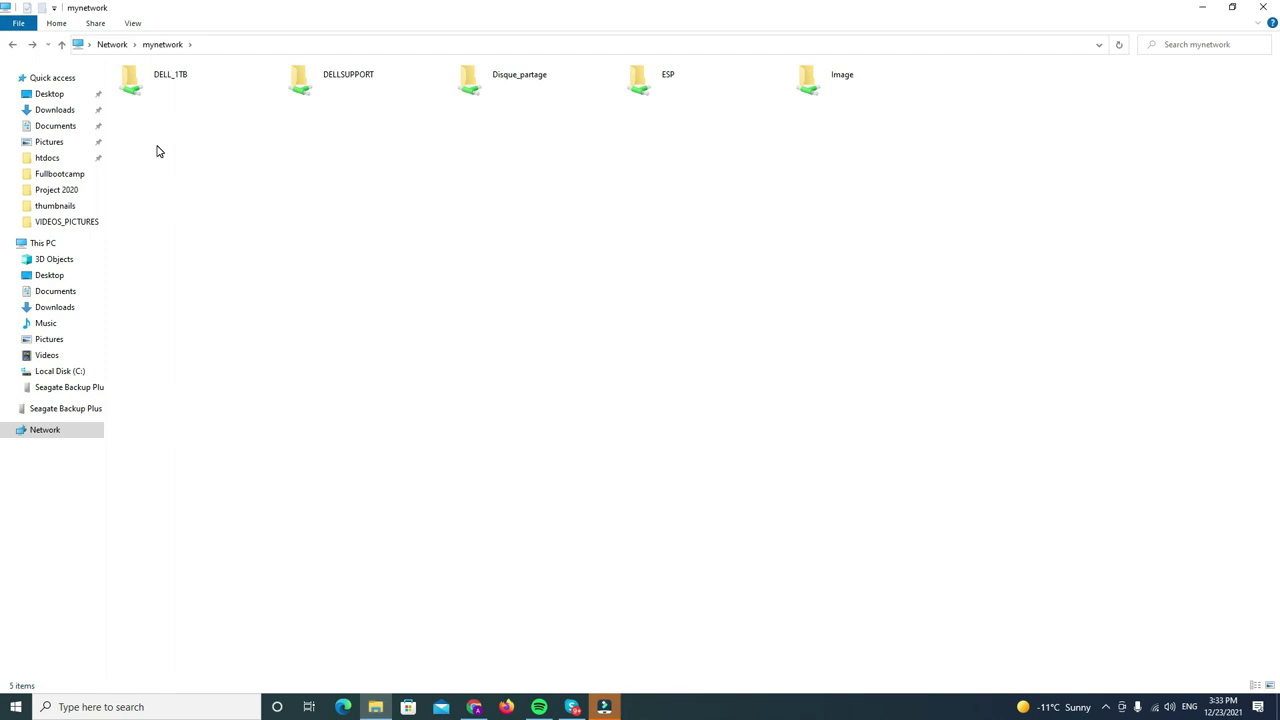
double_click(153, 80)
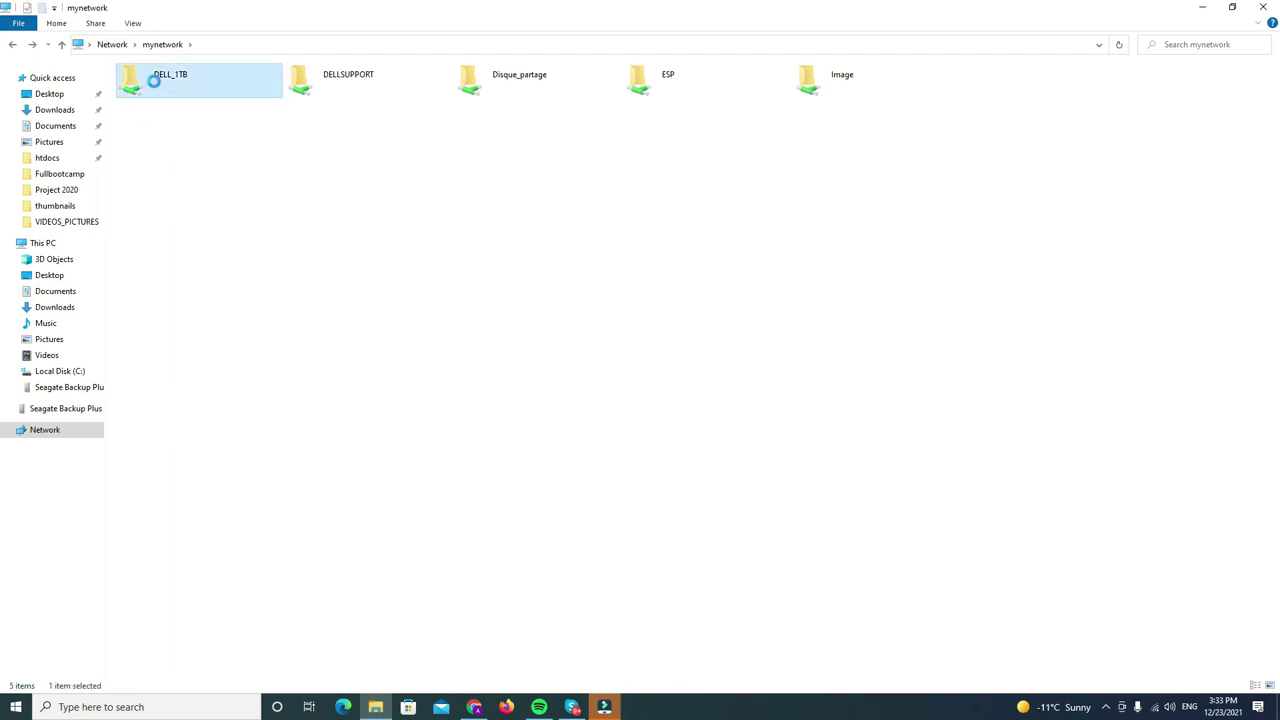
Map the DELL_1TB share as drive Z: with Reconnect at sign-in kept on
right_click(154, 84)
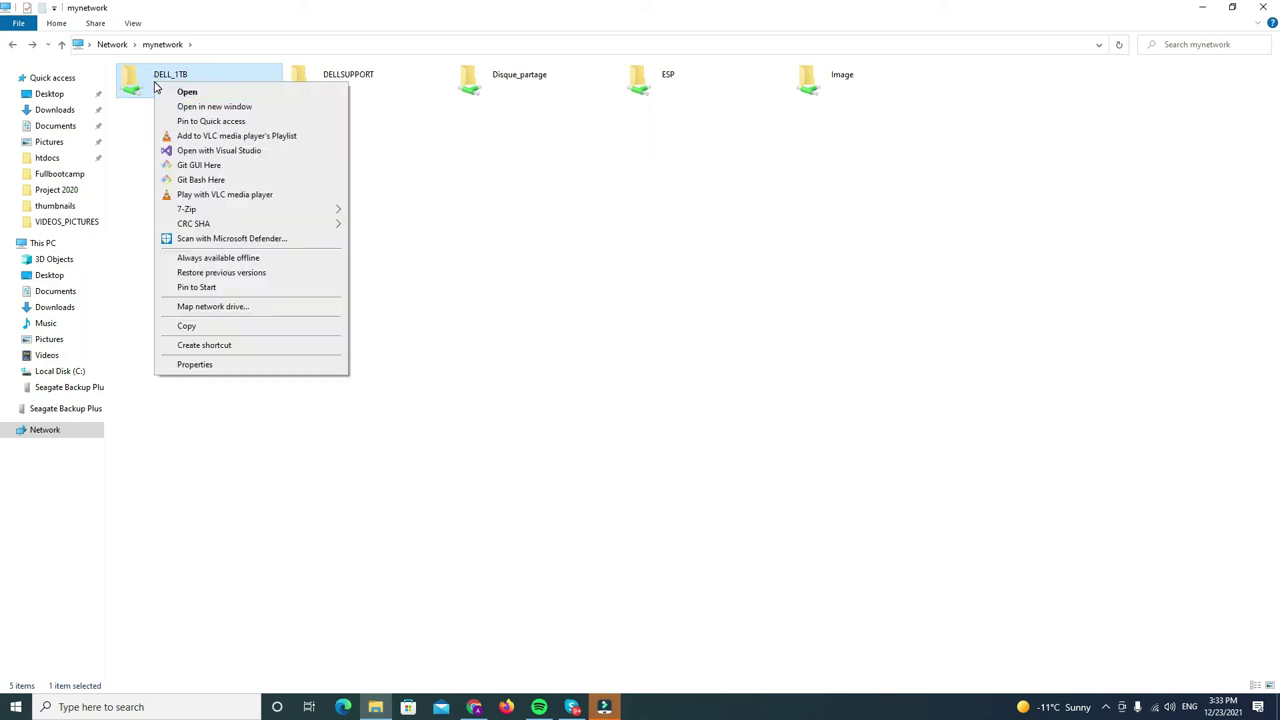
left_click(203, 307)
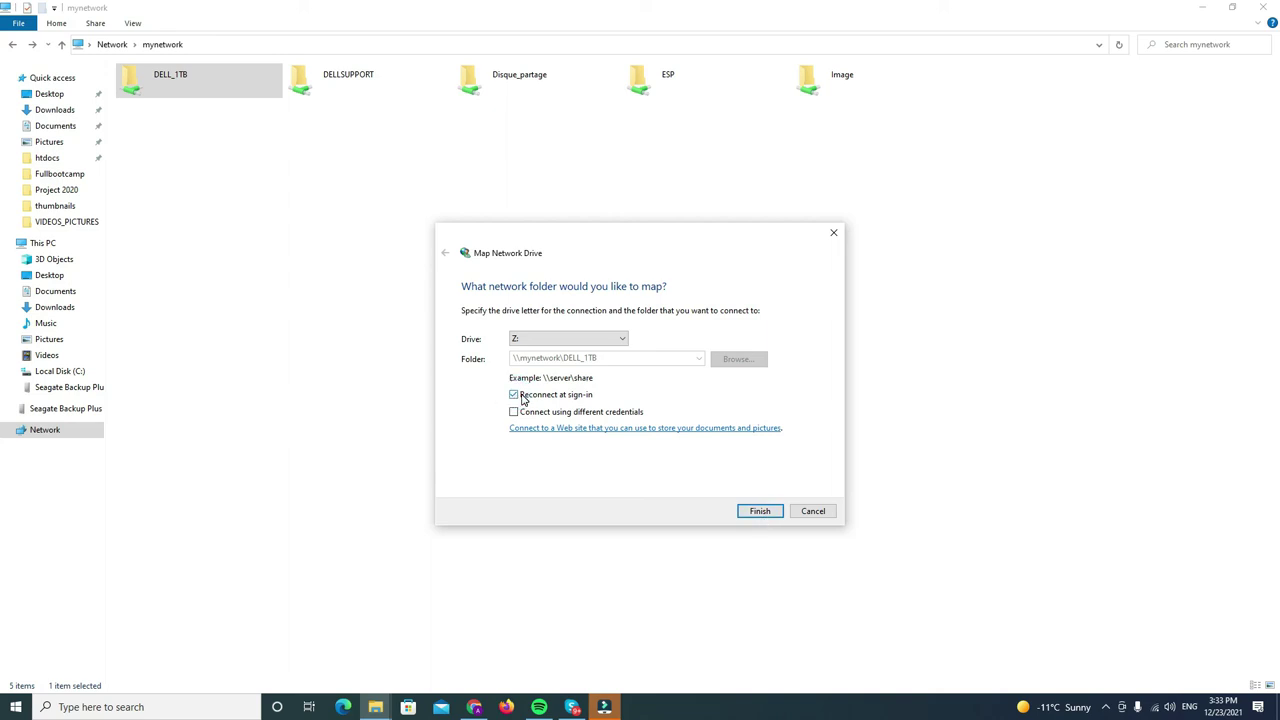
left_click(759, 511)
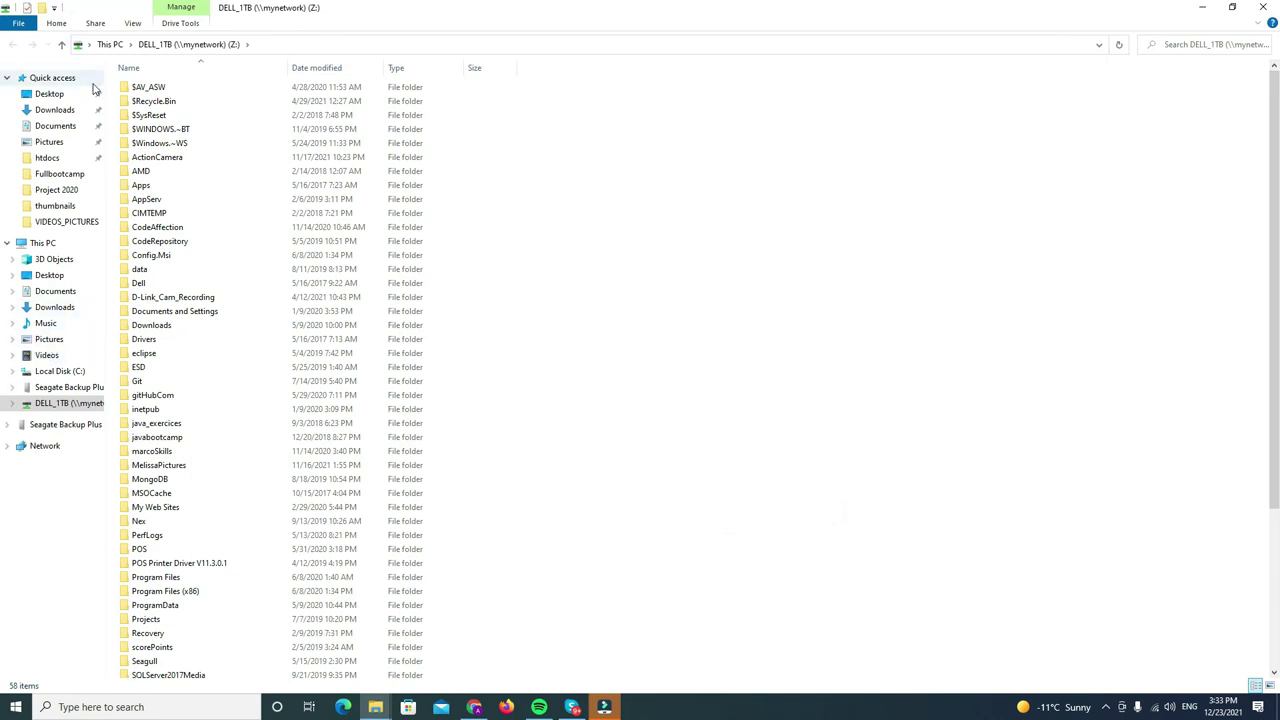
left_click(106, 48)
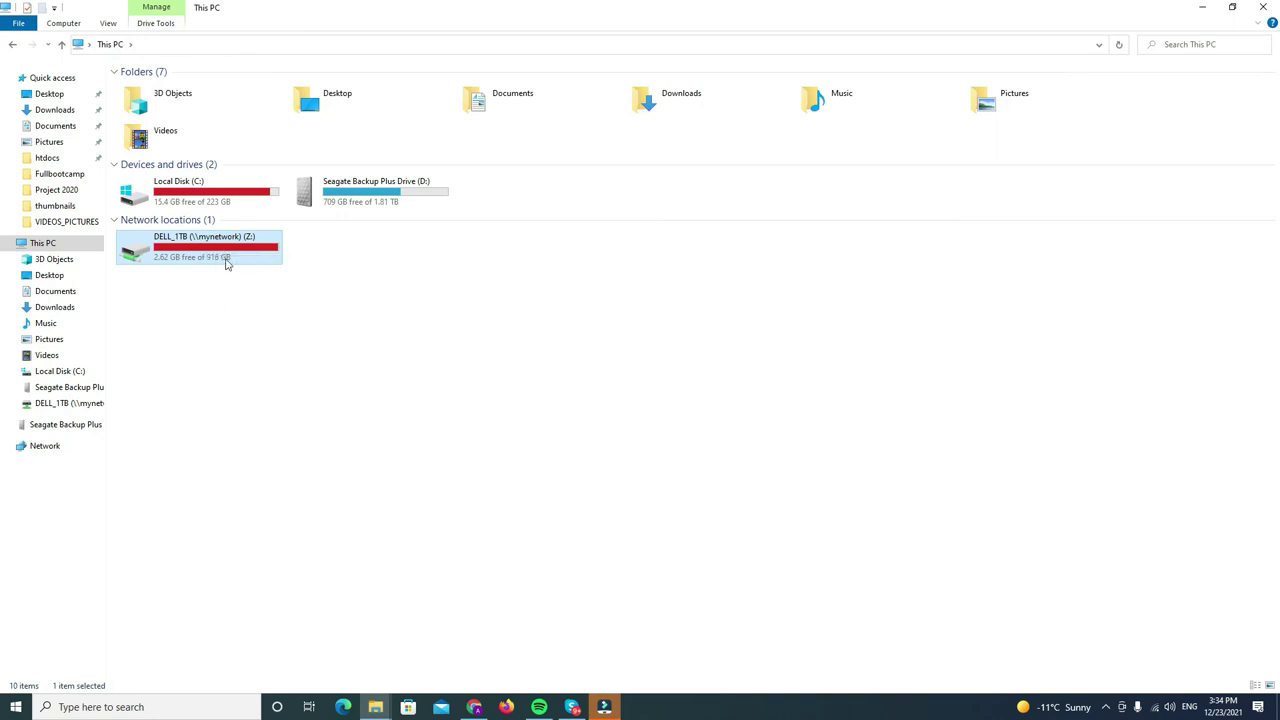
double_click(226, 255)
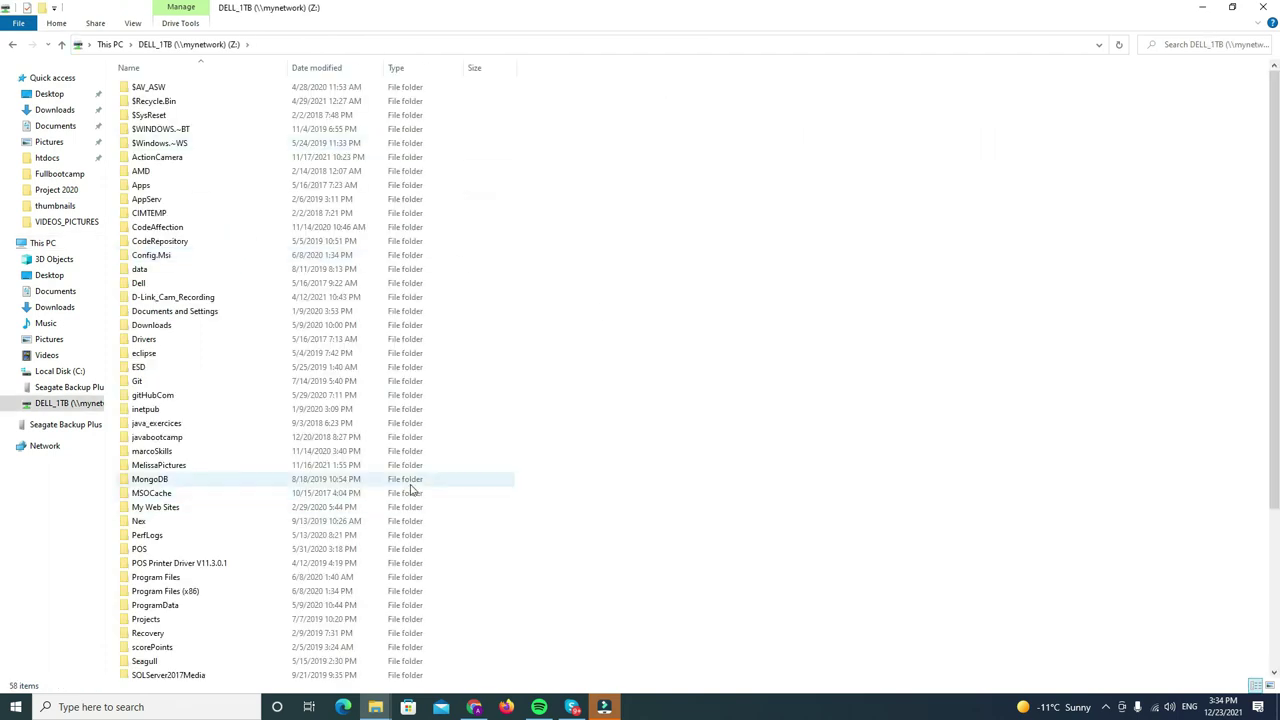
scroll(409, 489, "down", 5)
scroll(409, 489, "up", 5)
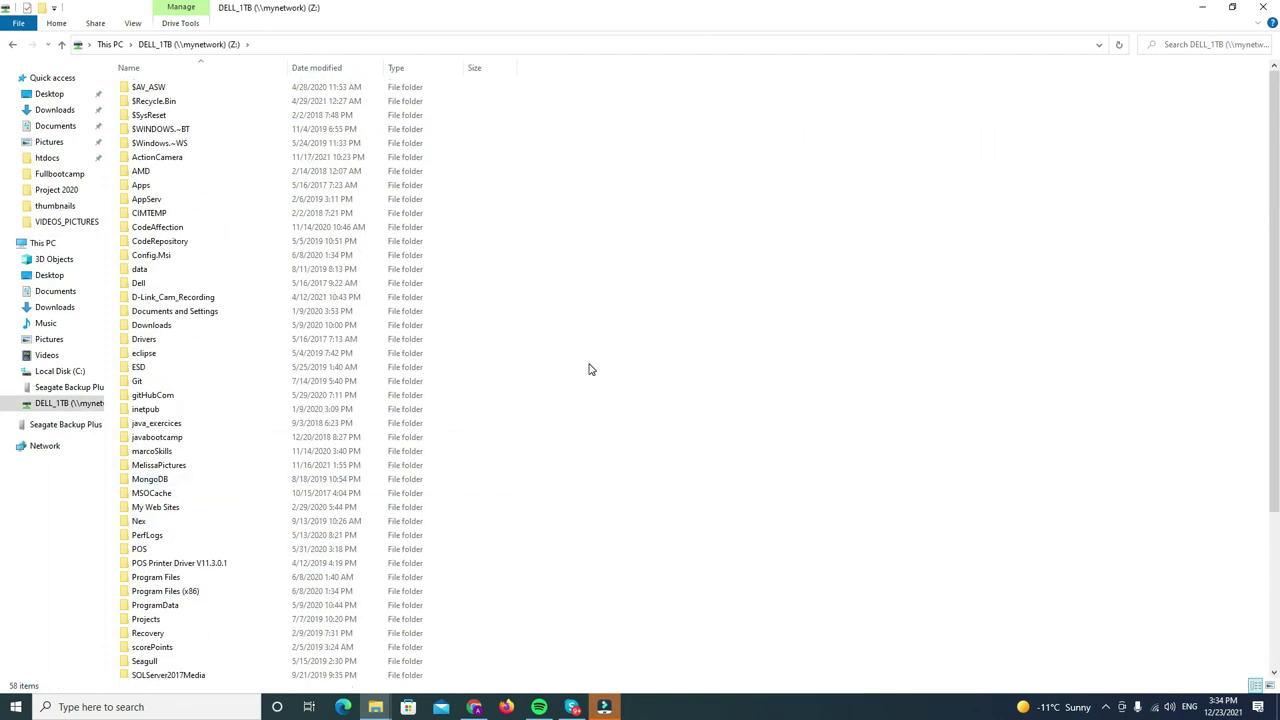